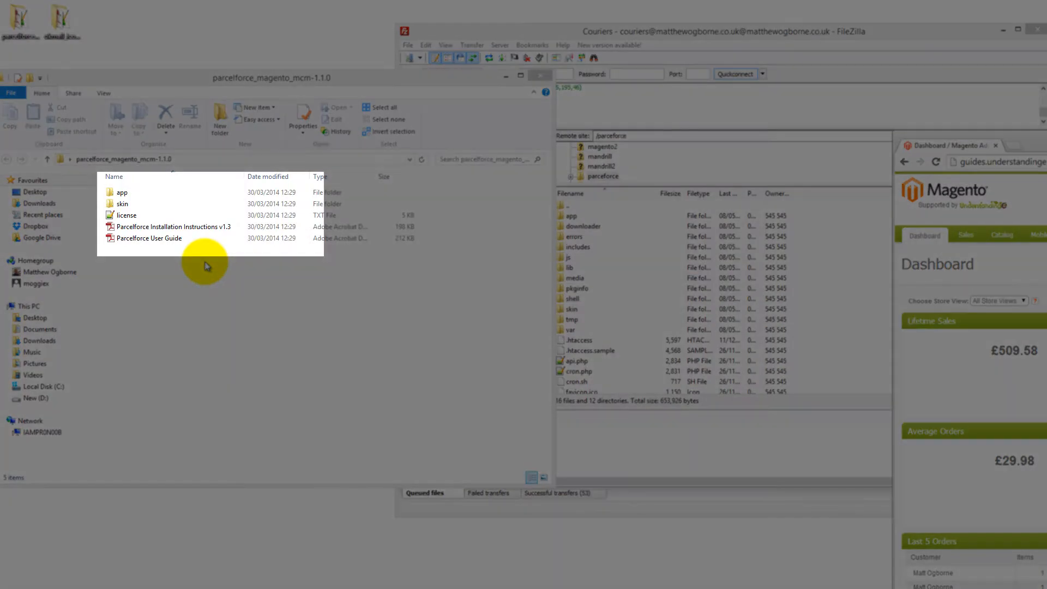
# Review the app and skin folders, the license file and the Parcelforce installation instructions in the extension package
pyautogui.click(126, 194)
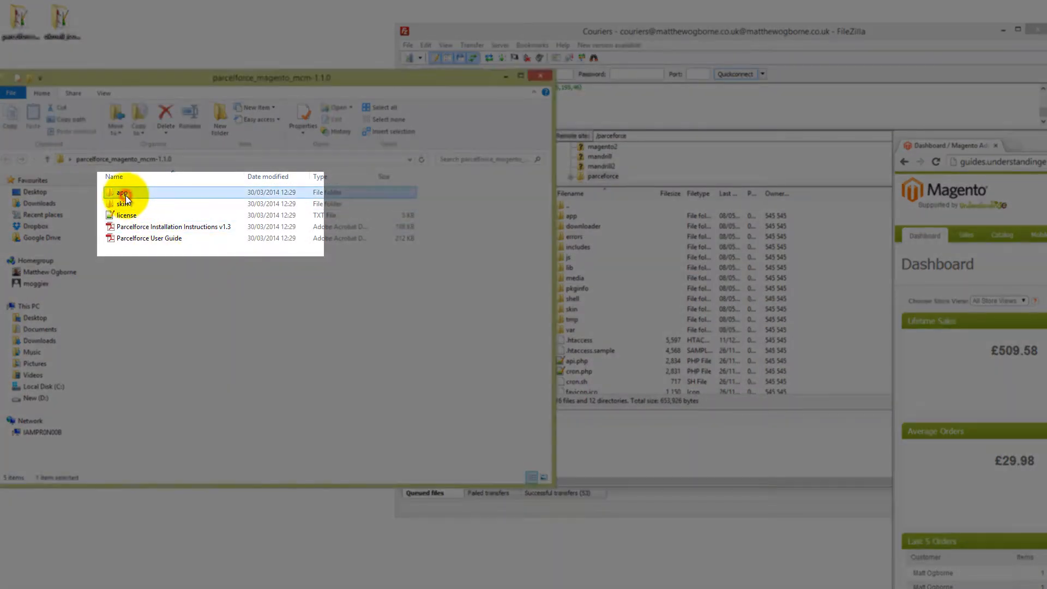
pyautogui.click(125, 205)
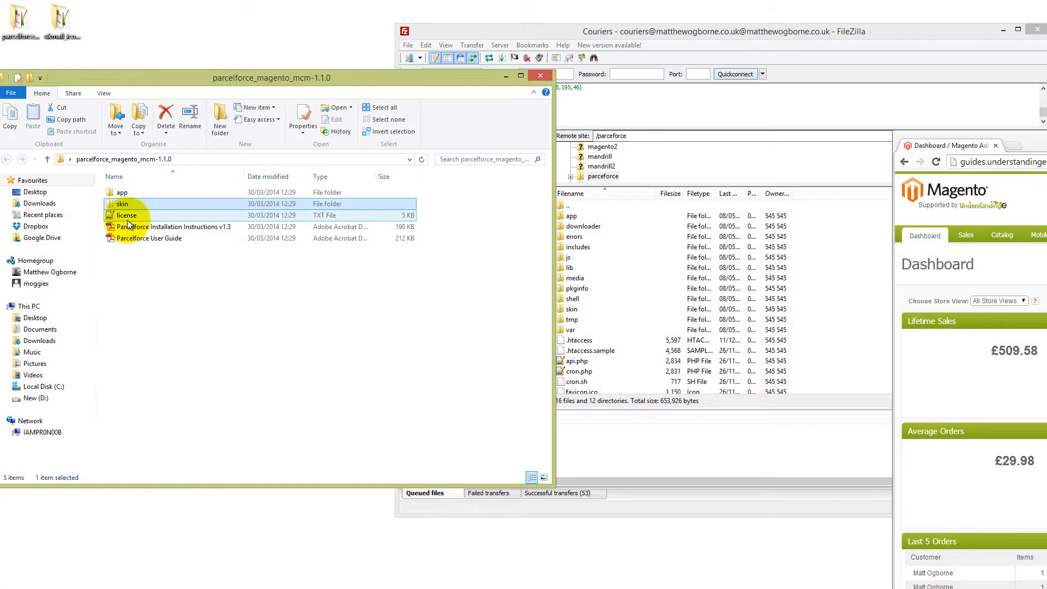
pyautogui.click(127, 216)
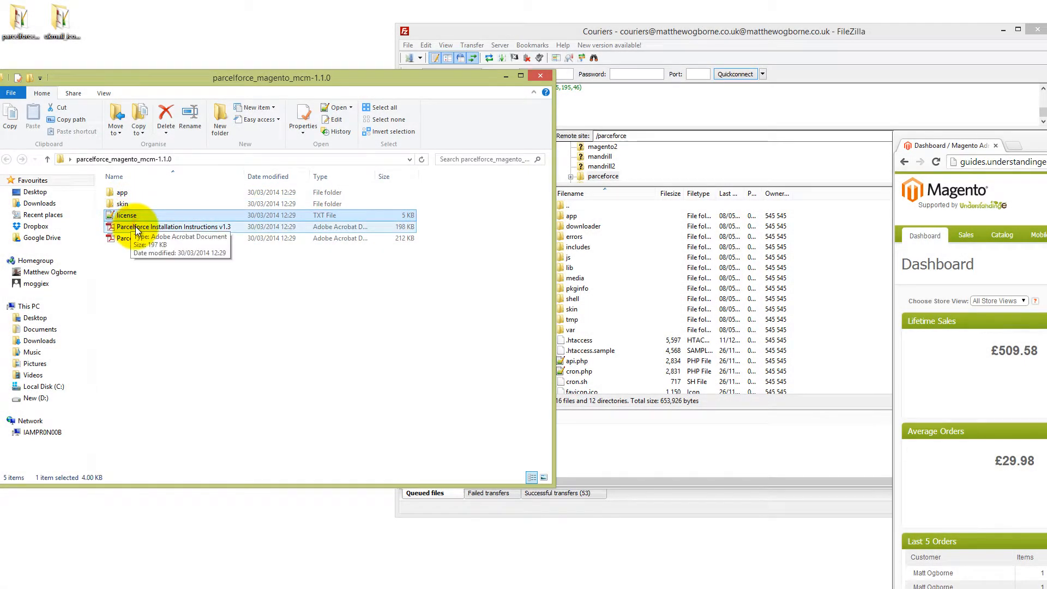
pyautogui.click(135, 227)
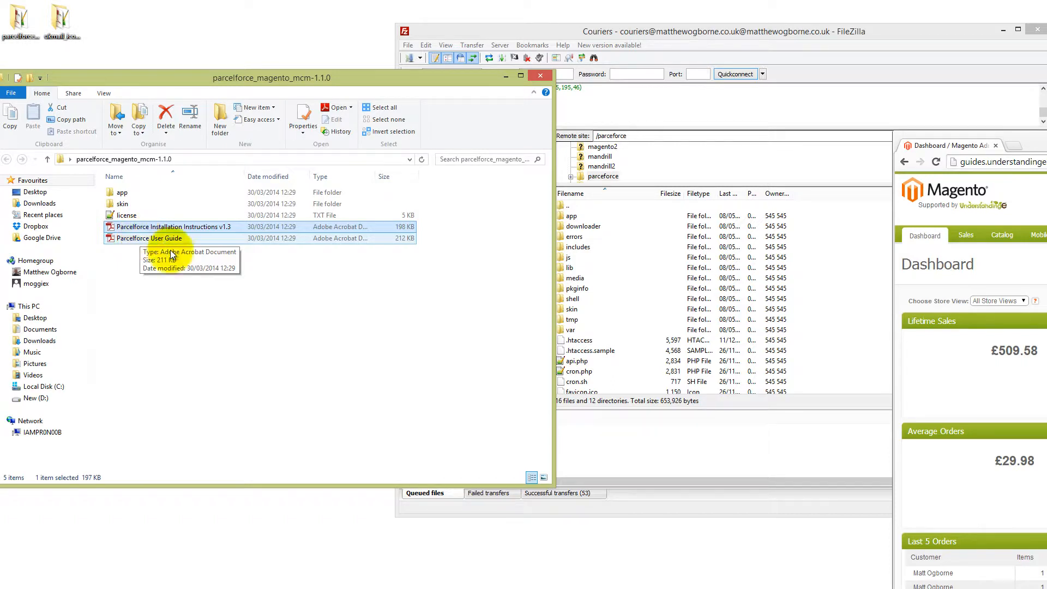
# Narrow the extension package's folder window to uncover the FTP client's file lists, and bring the FTP client forward
pyautogui.click(401, 294)
pyautogui.moveTo(552, 278); pyautogui.dragTo(402, 277)
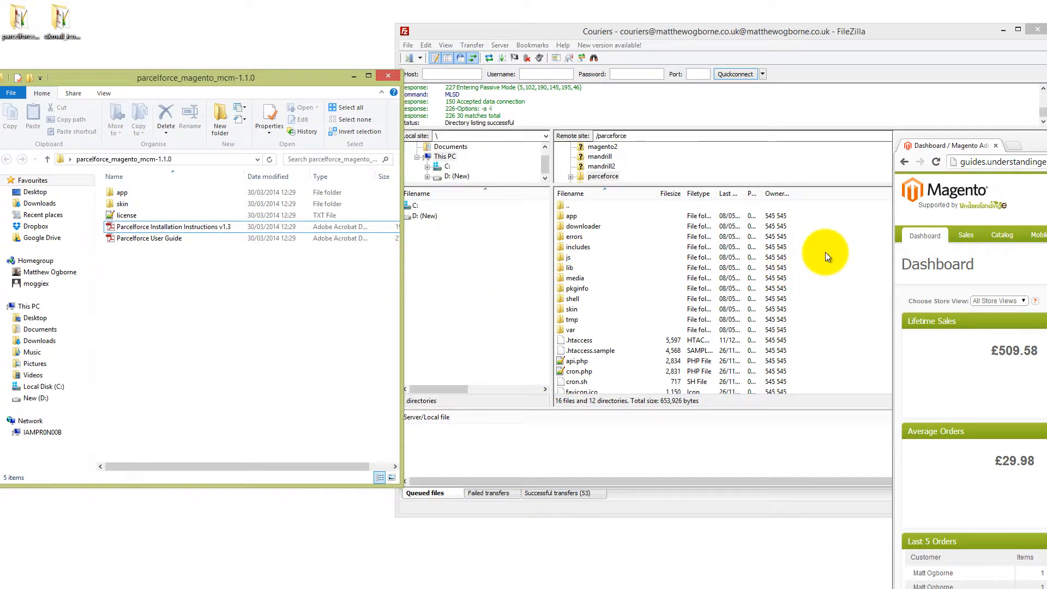
pyautogui.click(826, 252)
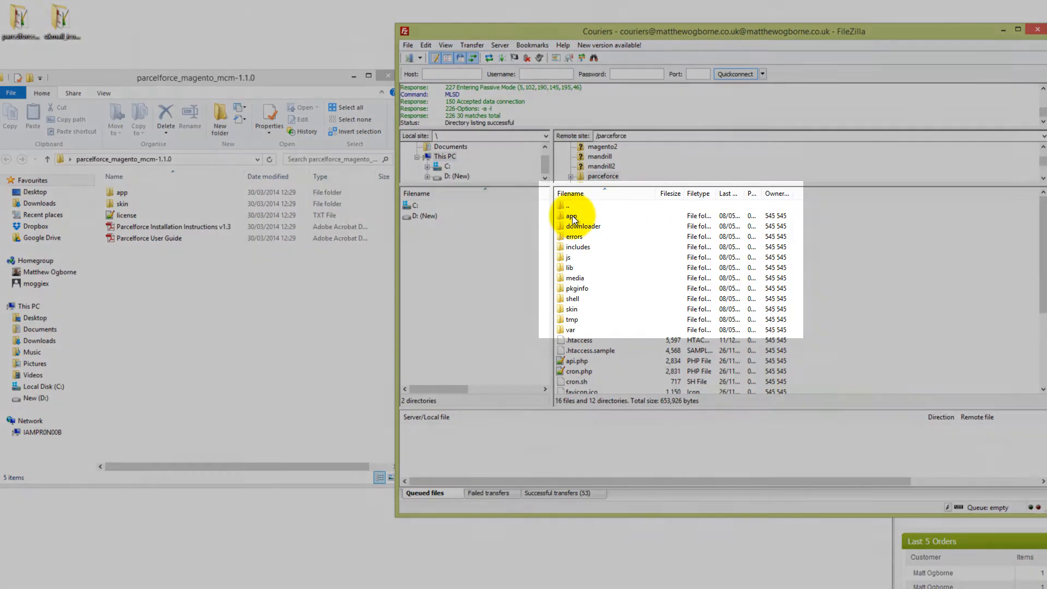
# Look through the remote parcelforce site's directories from app to js for comparison with the extension package
pyautogui.click(571, 215)
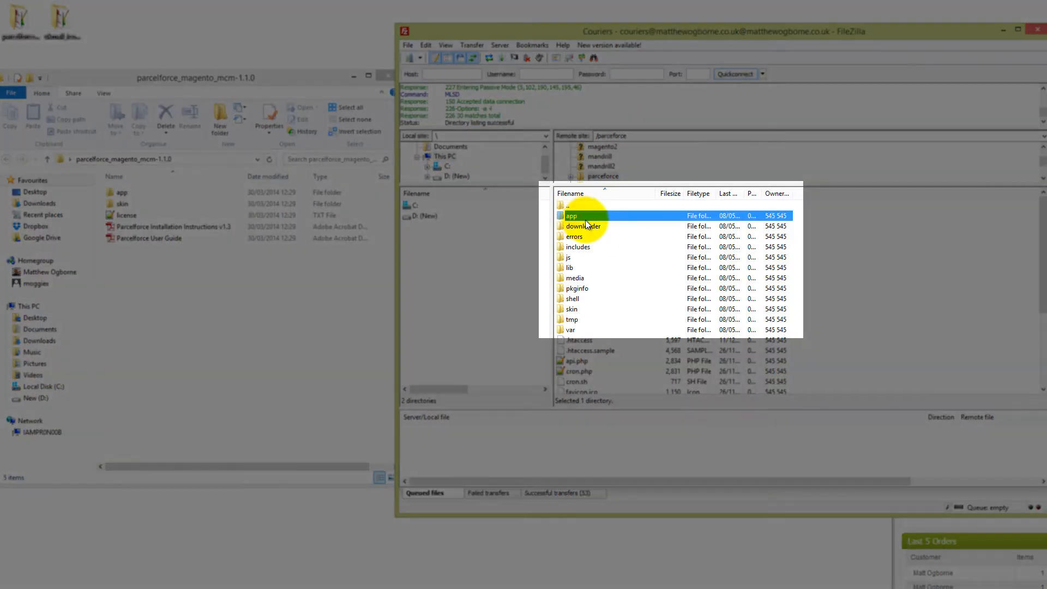
pyautogui.click(579, 226)
pyautogui.click(580, 235)
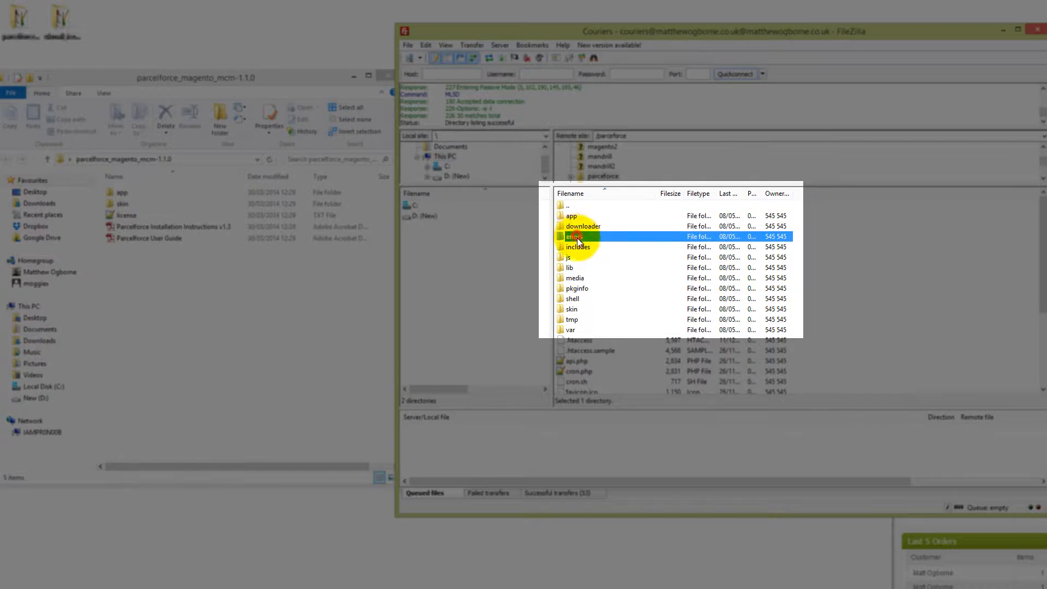
pyautogui.click(579, 247)
pyautogui.click(578, 257)
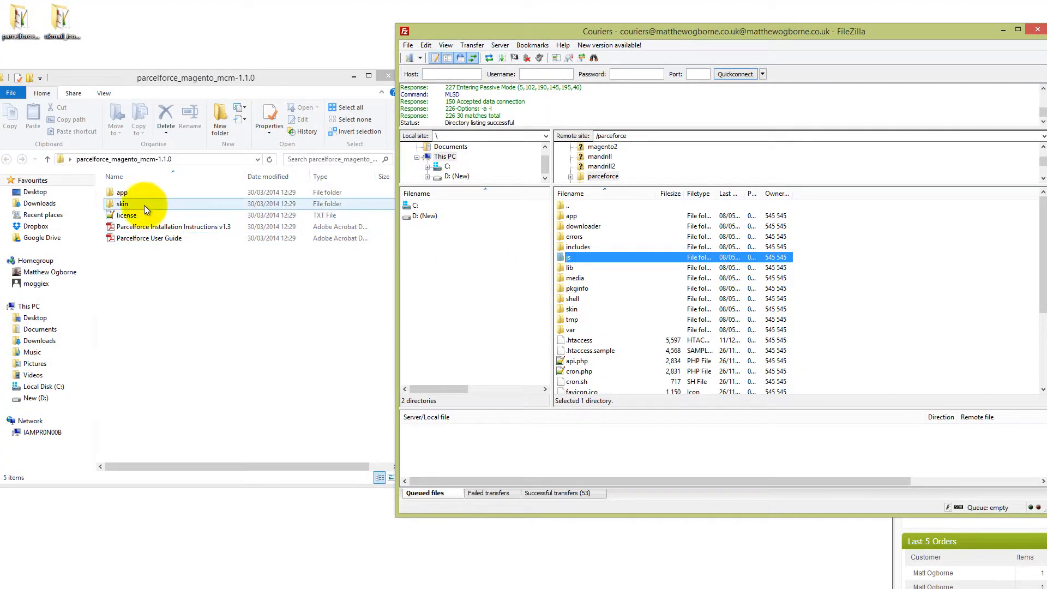
# Upload the extension package's app and skin folders together into the remote /parcelforce directory
pyautogui.click(124, 193)
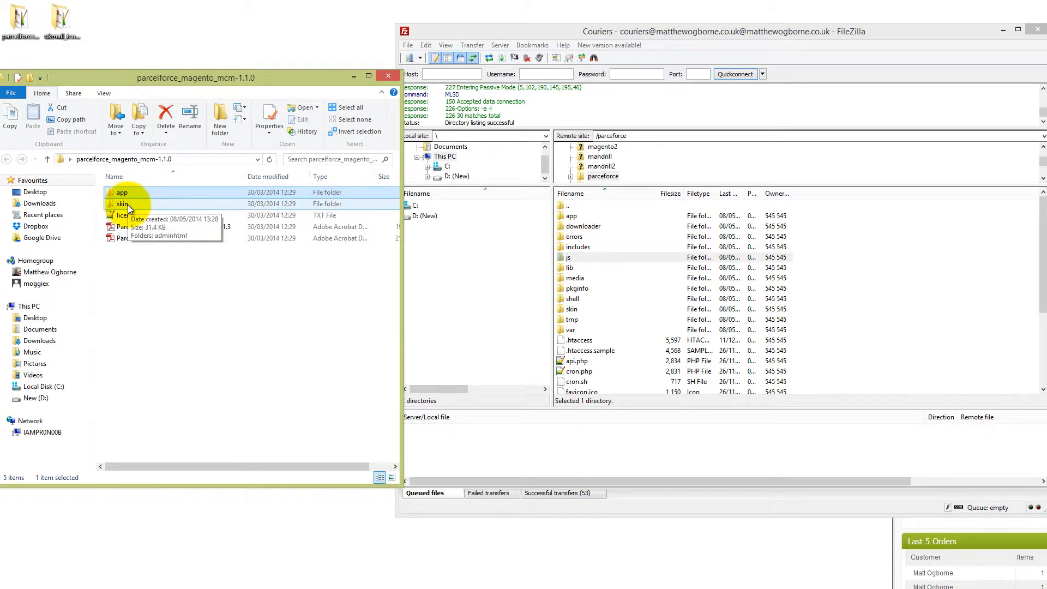
pyautogui.keyDown('ctrl'); pyautogui.click(128, 205); pyautogui.keyUp('ctrl')
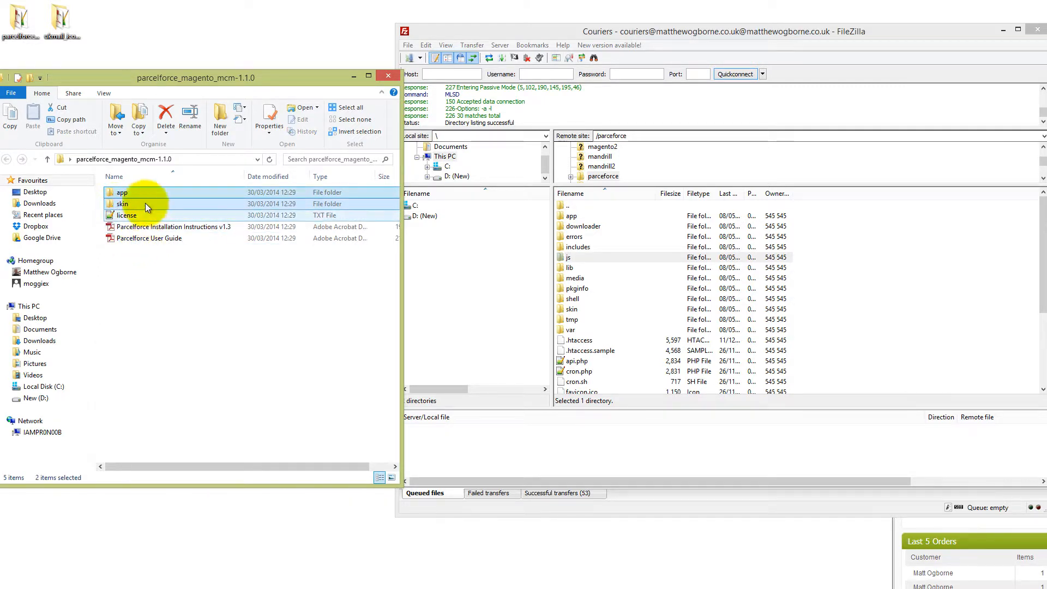
pyautogui.moveTo(139, 192); pyautogui.dragTo(277, 308)
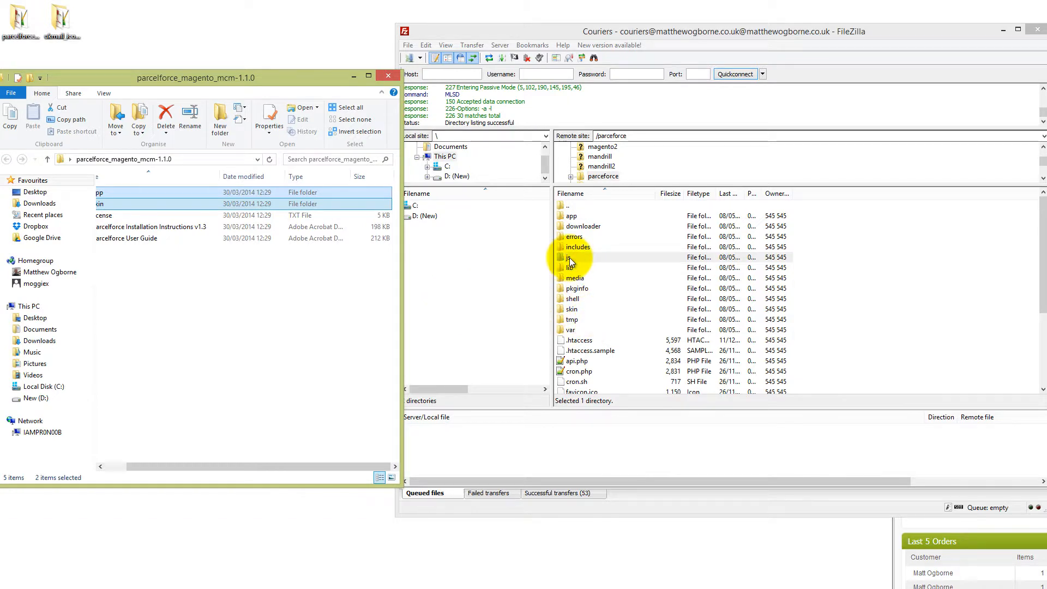
pyautogui.click(580, 206)
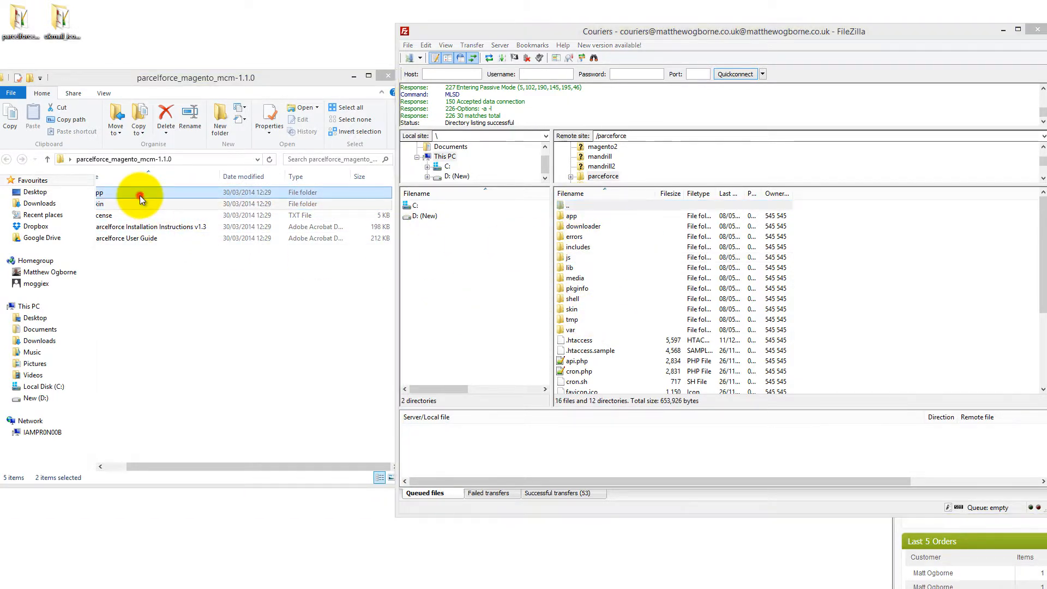
pyautogui.moveTo(139, 196); pyautogui.dragTo(129, 206)
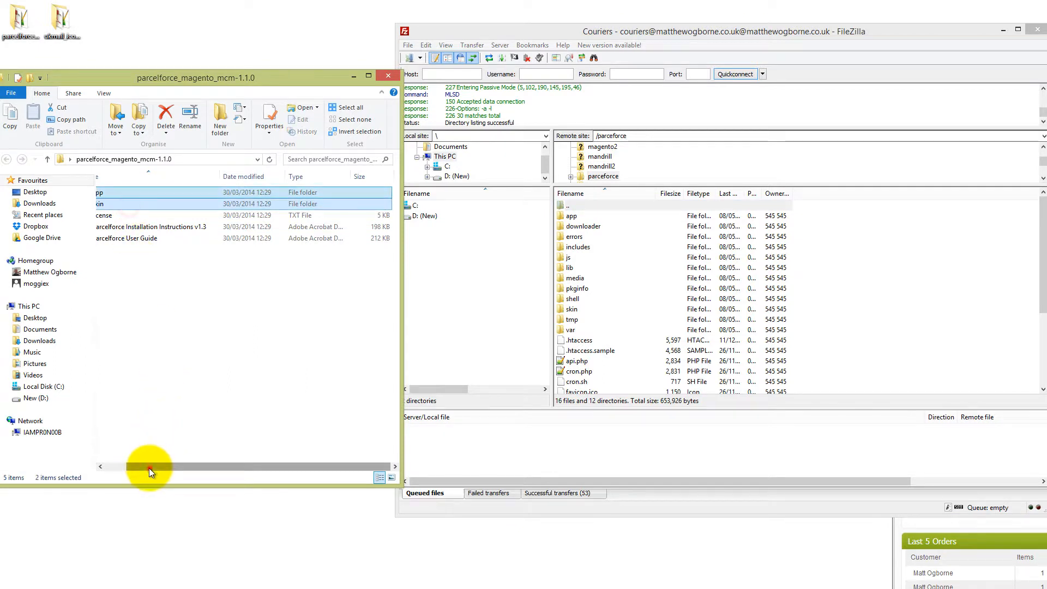
pyautogui.moveTo(149, 468); pyautogui.dragTo(123, 468)
pyautogui.moveTo(128, 193); pyautogui.dragTo(960, 243)
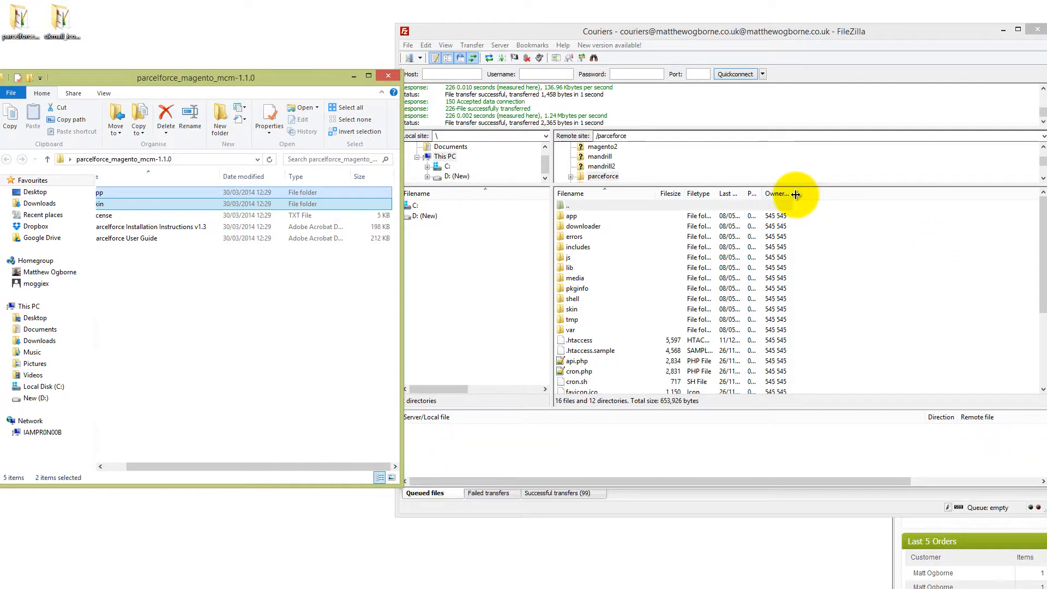
pyautogui.moveTo(794, 194); pyautogui.dragTo(738, 192)
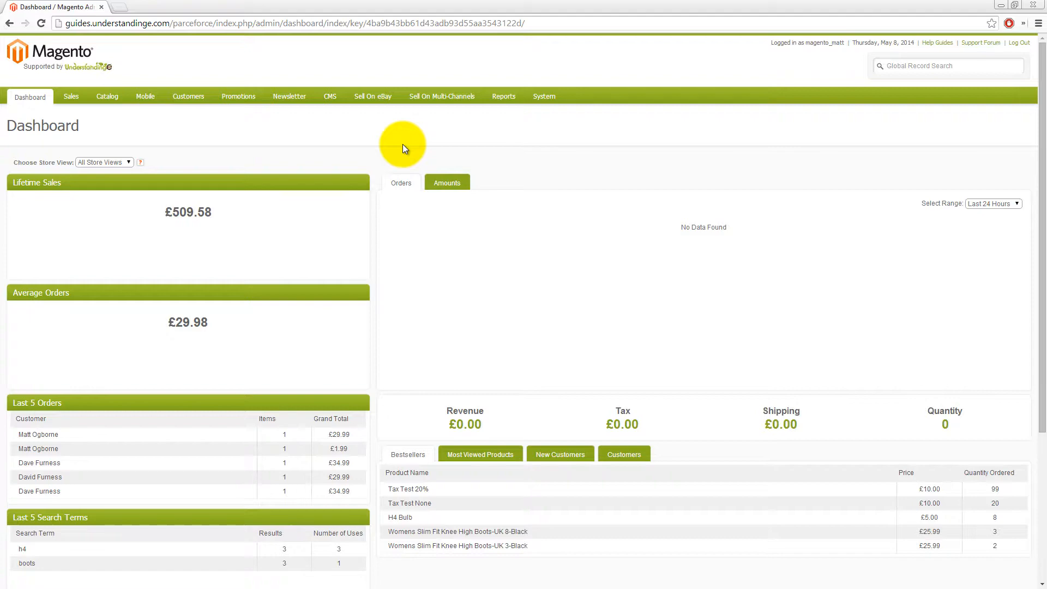
# Refresh all cache types in Magento's Cache Management
pyautogui.moveTo(550, 98)
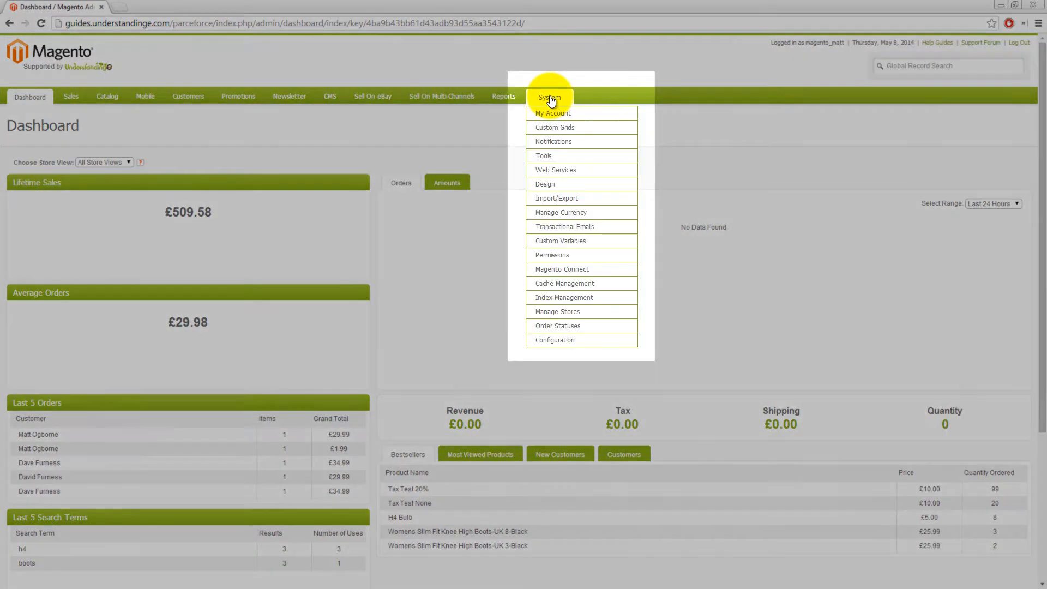
pyautogui.click(550, 284)
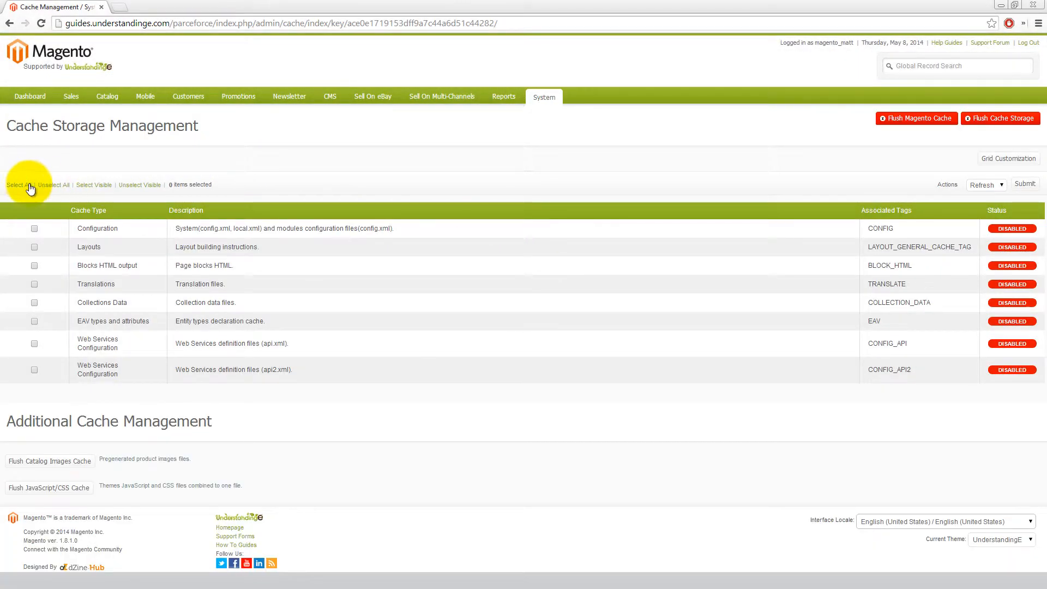
pyautogui.click(21, 186)
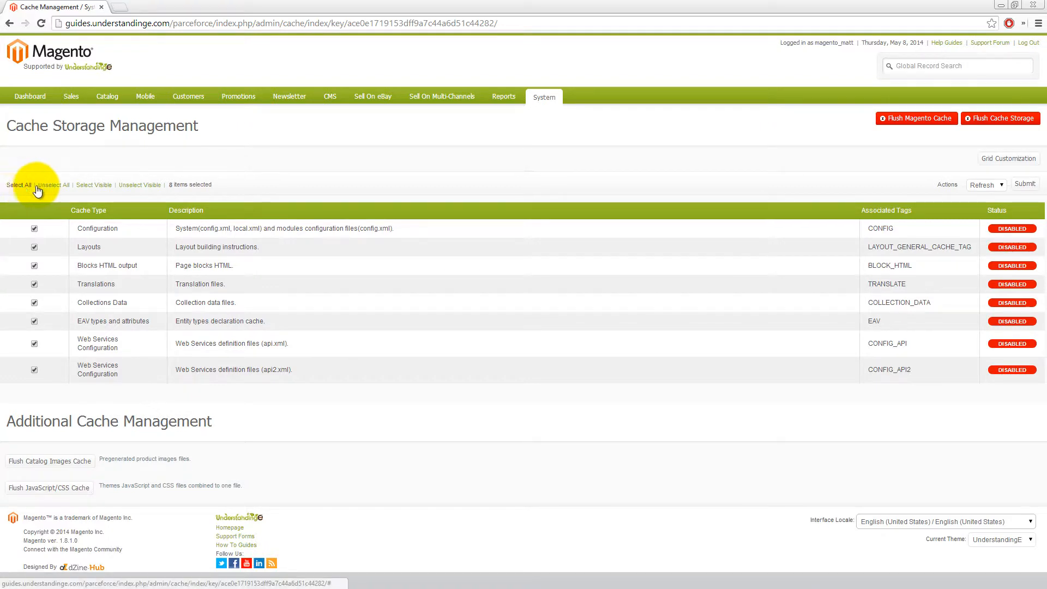
pyautogui.click(1028, 184)
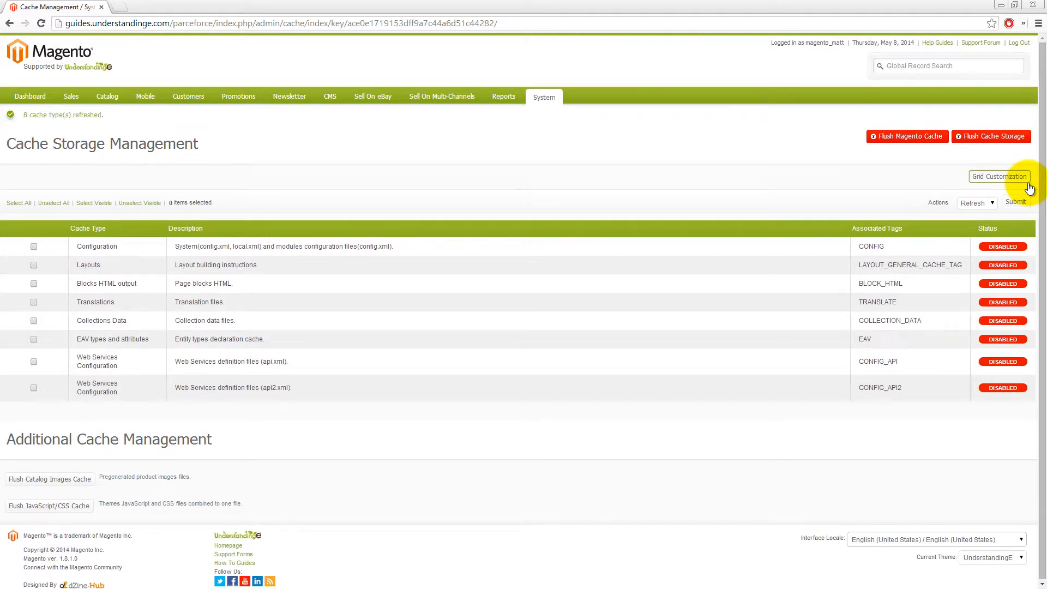
# Flush the Magento cache and the entire cache storage
pyautogui.click(914, 141)
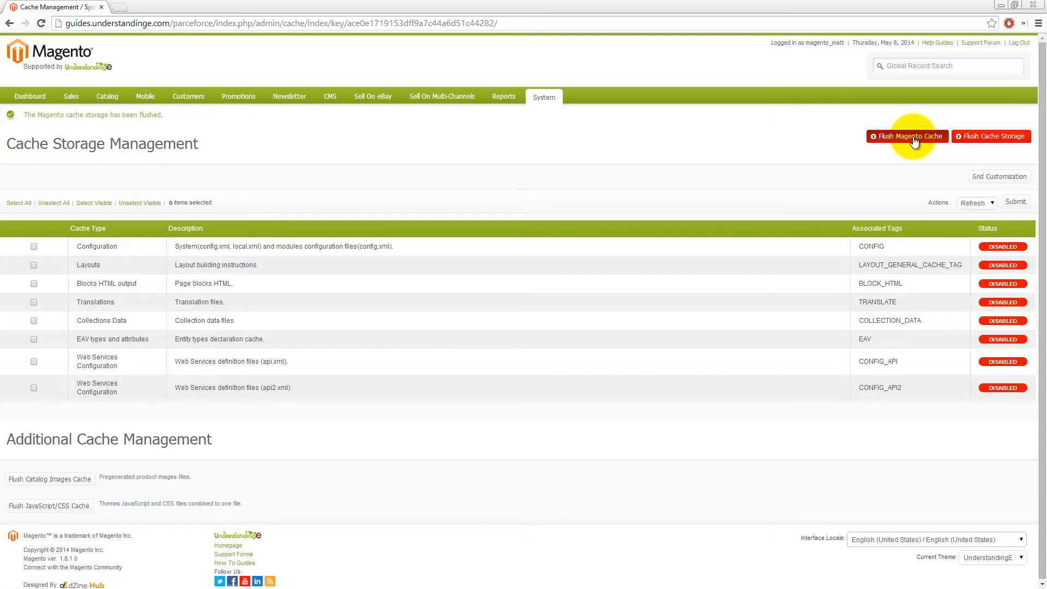
pyautogui.click(993, 137)
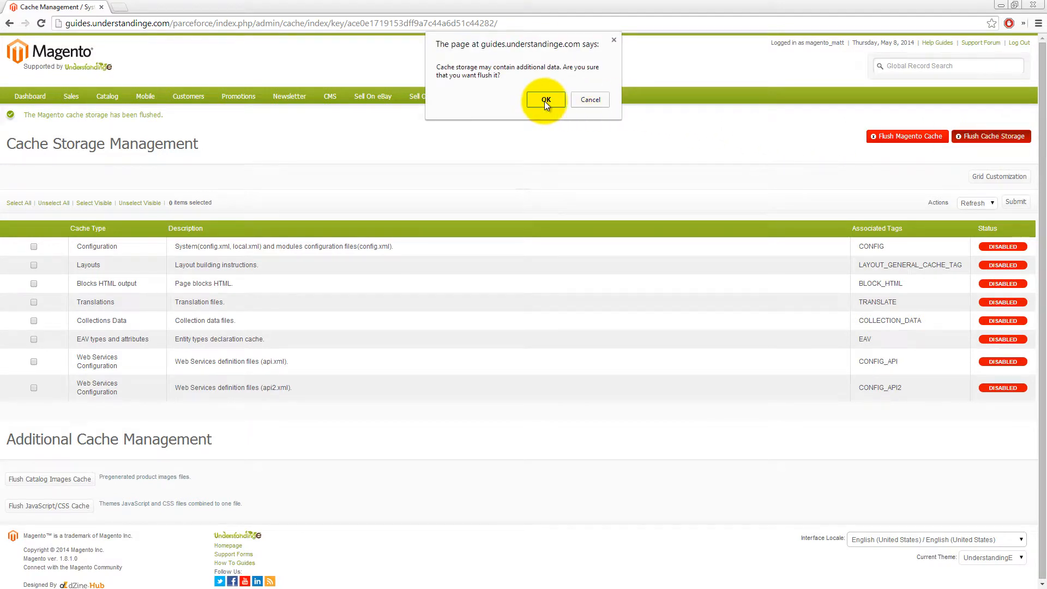
pyautogui.click(545, 102)
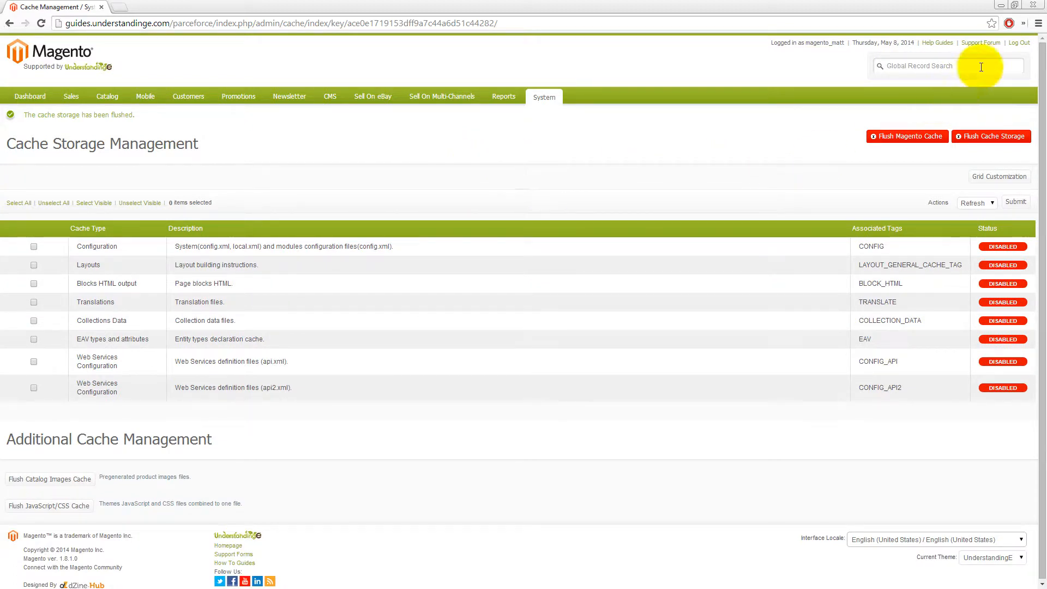
# Log out of the admin panel and sign back in with the prefilled credentials
pyautogui.click(1019, 44)
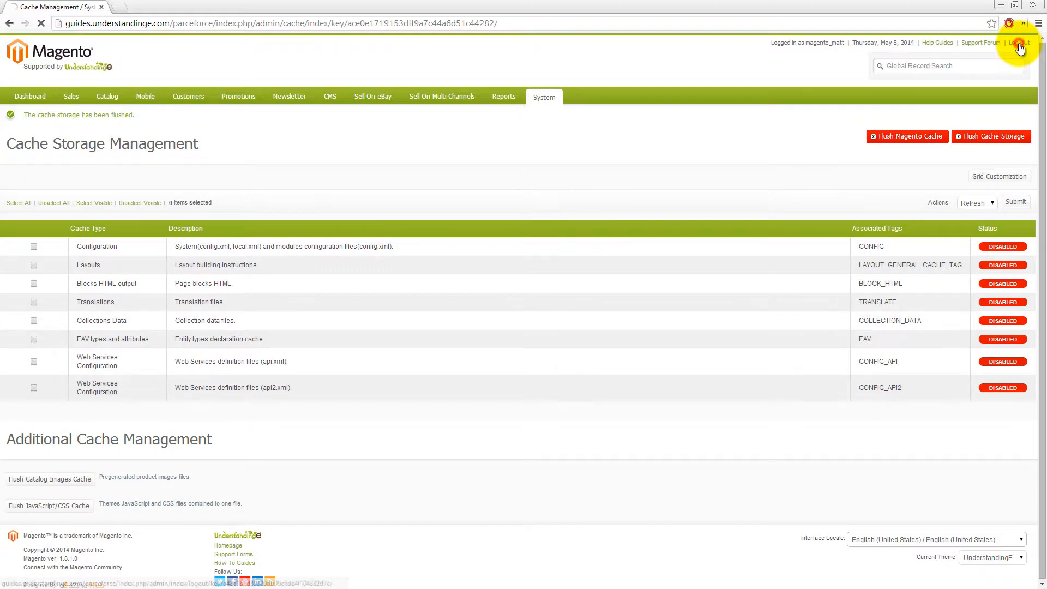
pyautogui.click(395, 256)
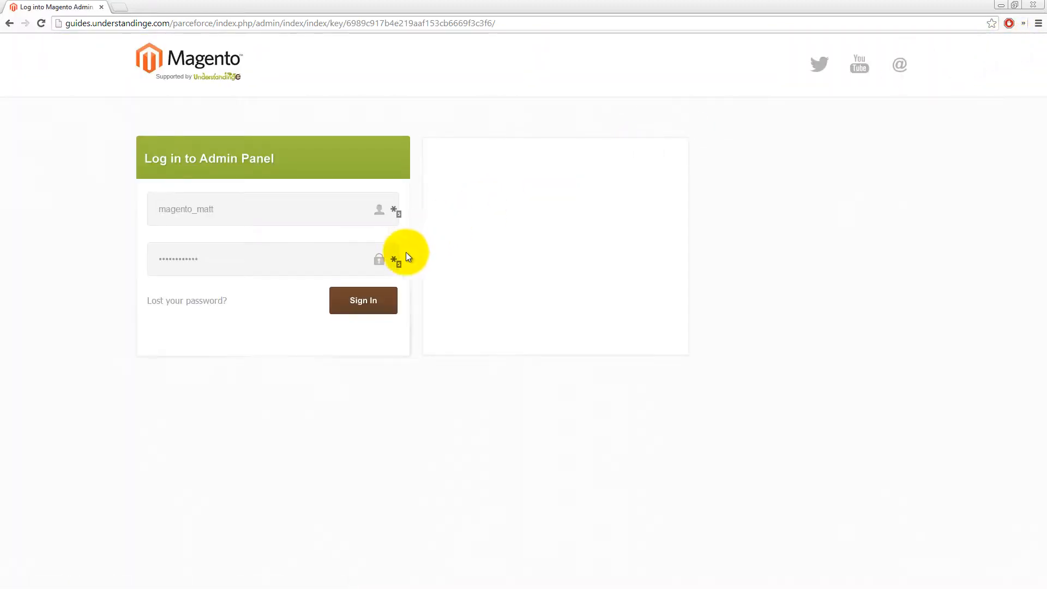
pyautogui.click(376, 301)
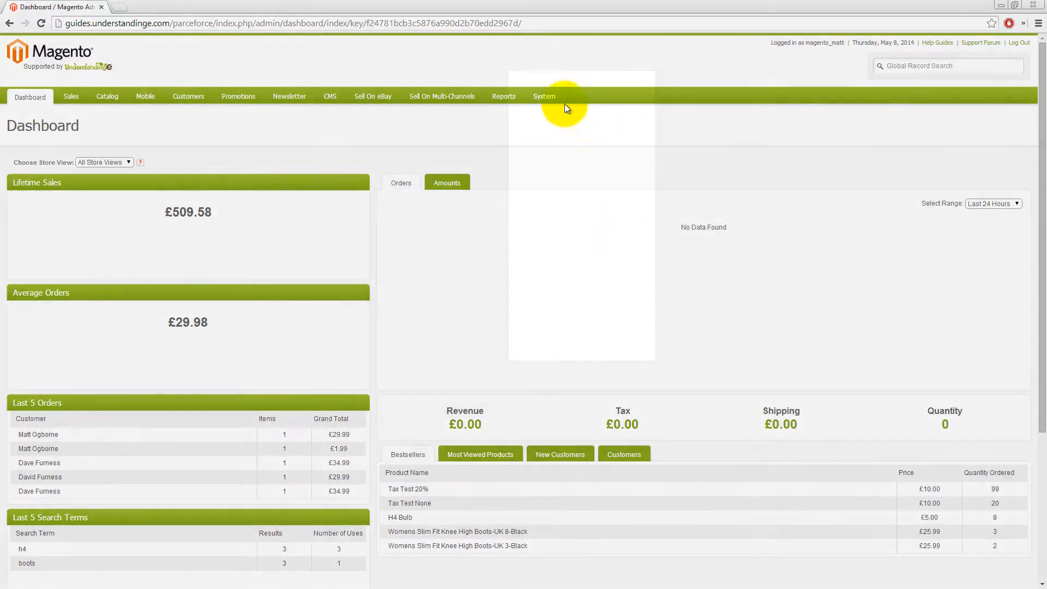
# Open the Parcelforce section of the system configuration
pyautogui.moveTo(551, 98)
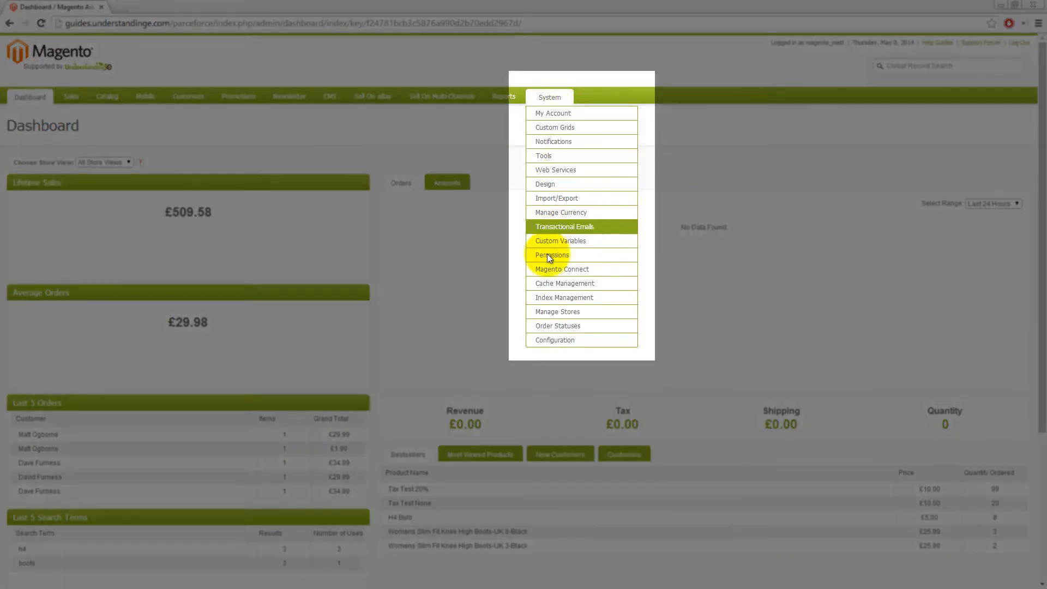
pyautogui.click(552, 341)
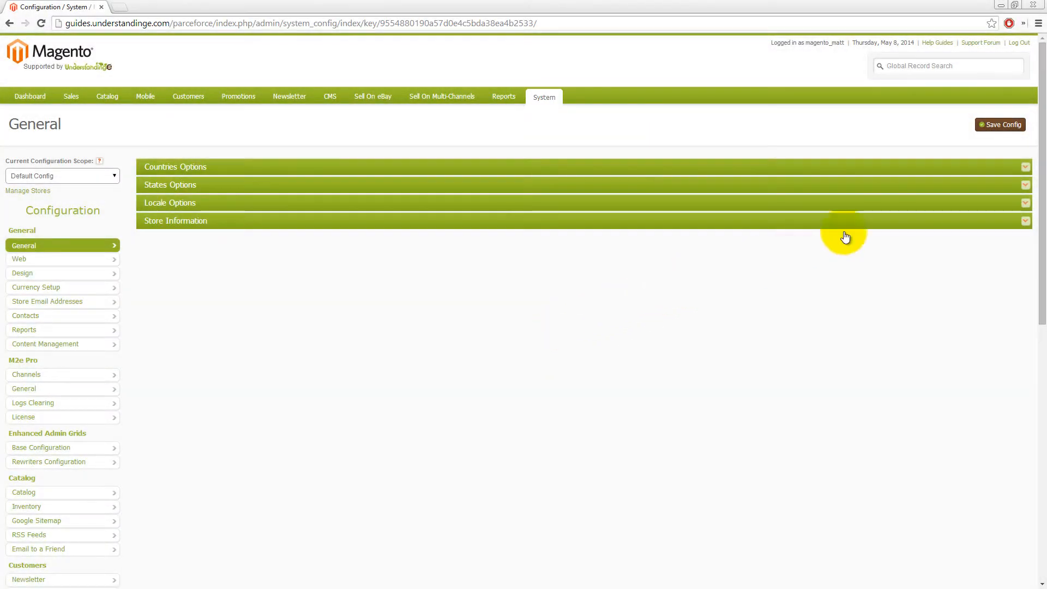
pyautogui.moveTo(1040, 110); pyautogui.dragTo(1030, 303)
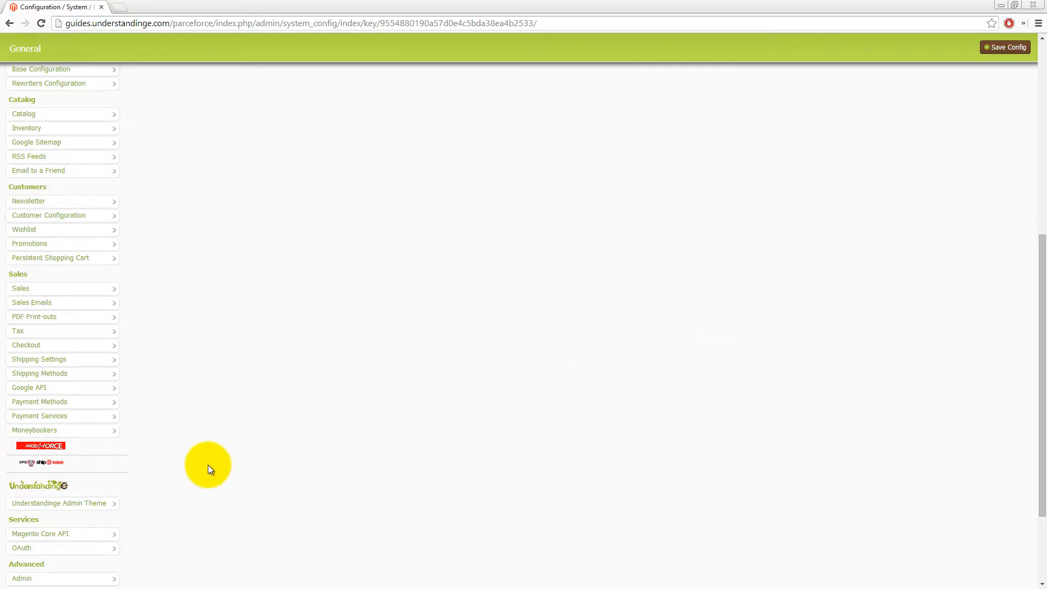
pyautogui.click(50, 453)
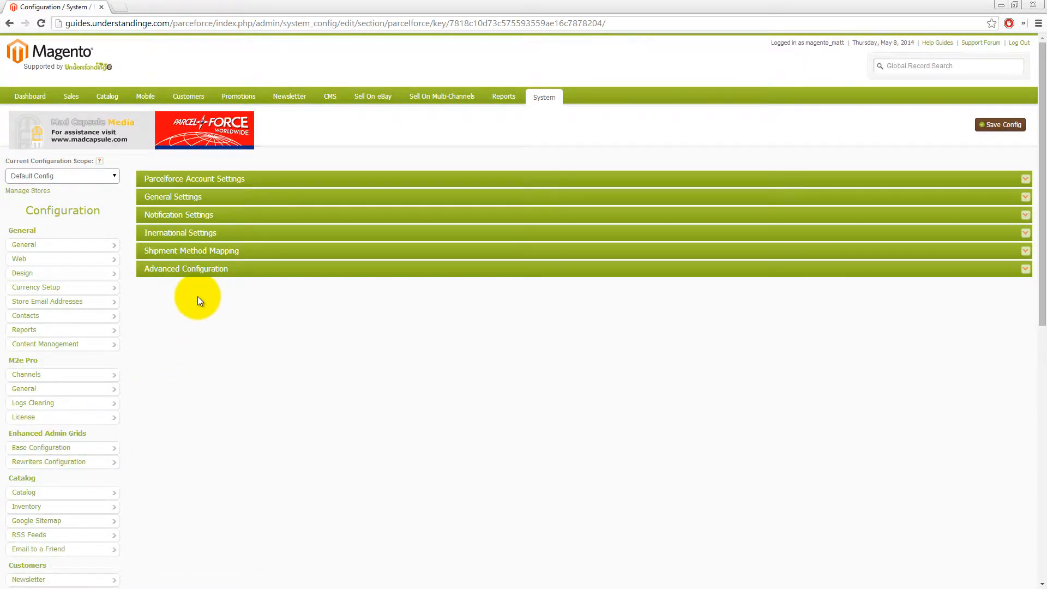
# Expand all Parcelforce configuration groups, from Advanced Configuration up to Parcelforce Account Settings
pyautogui.click(184, 269)
pyautogui.click(183, 251)
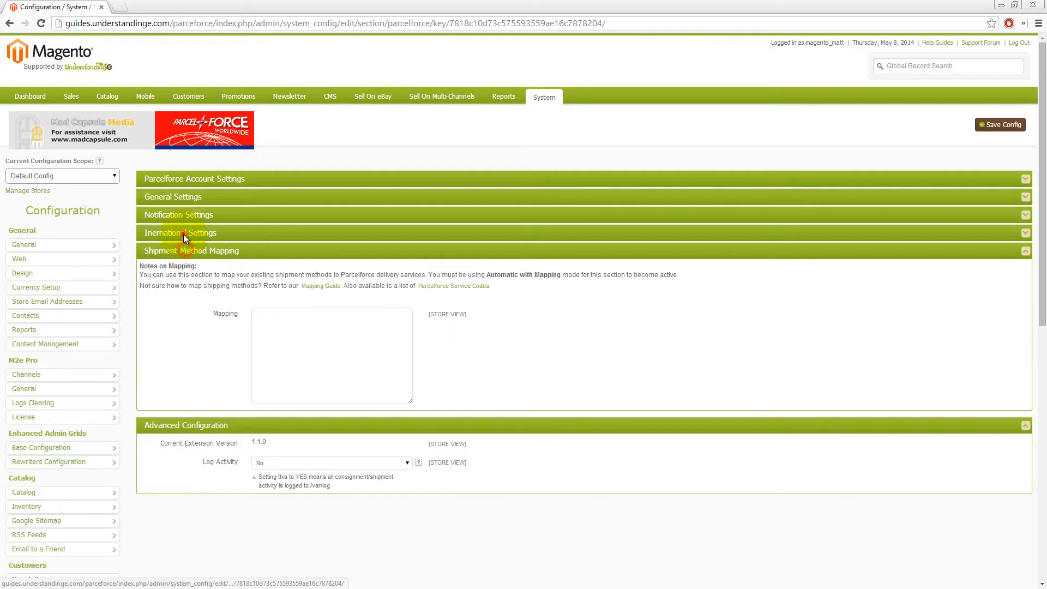
pyautogui.click(183, 234)
pyautogui.click(182, 215)
pyautogui.click(181, 197)
pyautogui.click(183, 180)
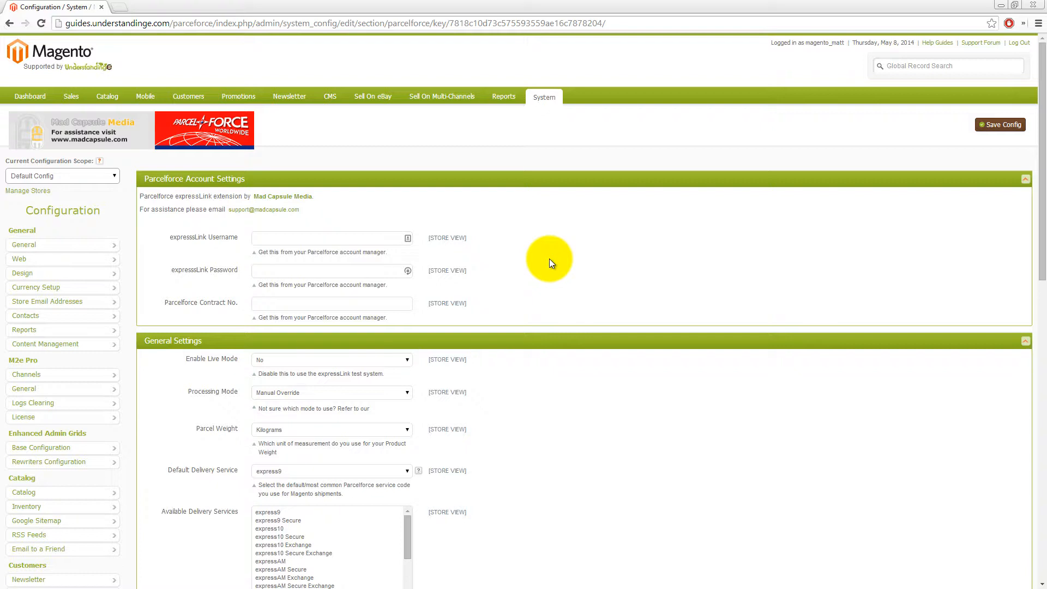
# In the Parcelforce General Settings, set Enable Live Mode to Yes and Processing Mode to Automatic with Default
pyautogui.moveTo(1041, 170); pyautogui.dragTo(1044, 203)
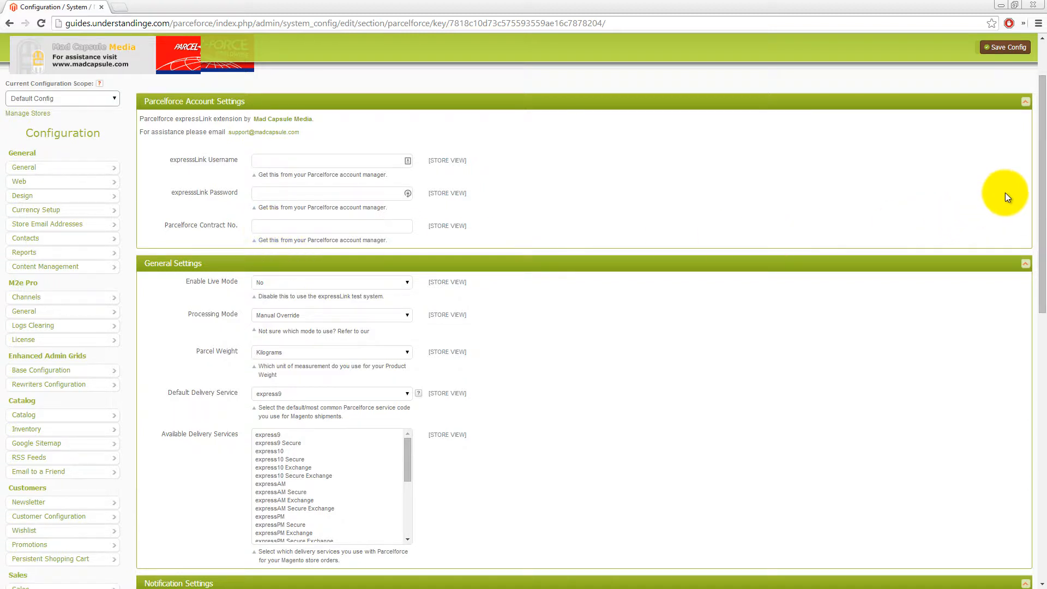
pyautogui.moveTo(1042, 164); pyautogui.dragTo(1041, 235)
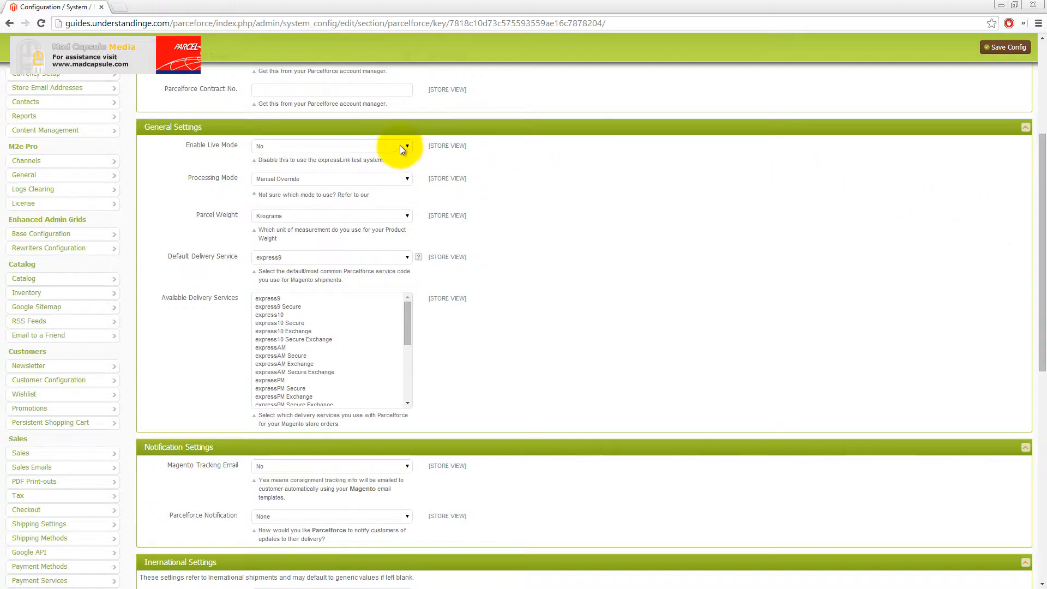
pyautogui.click(316, 147)
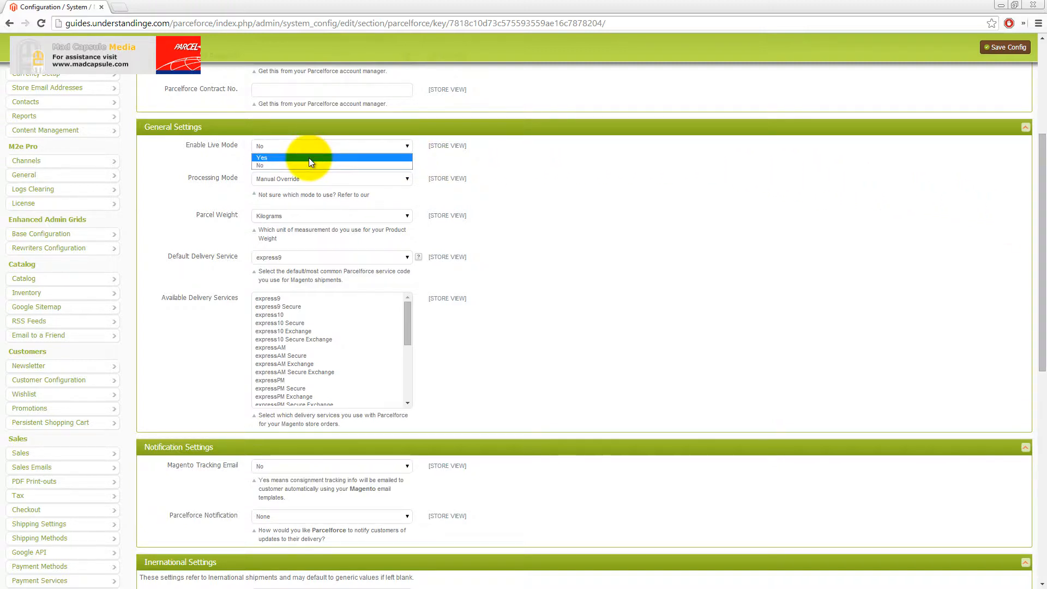
pyautogui.click(309, 159)
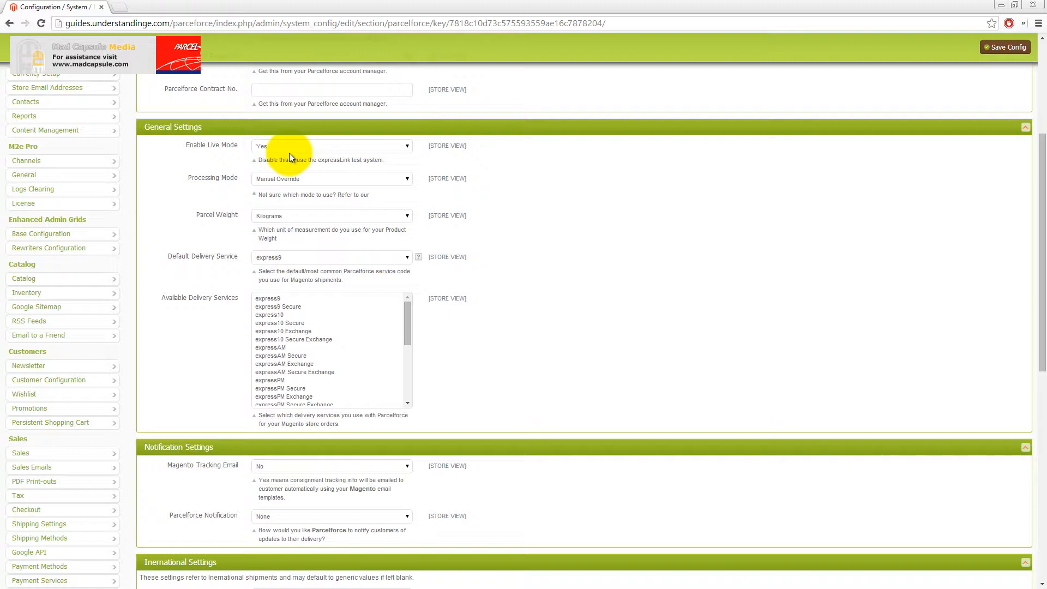
pyautogui.click(296, 179)
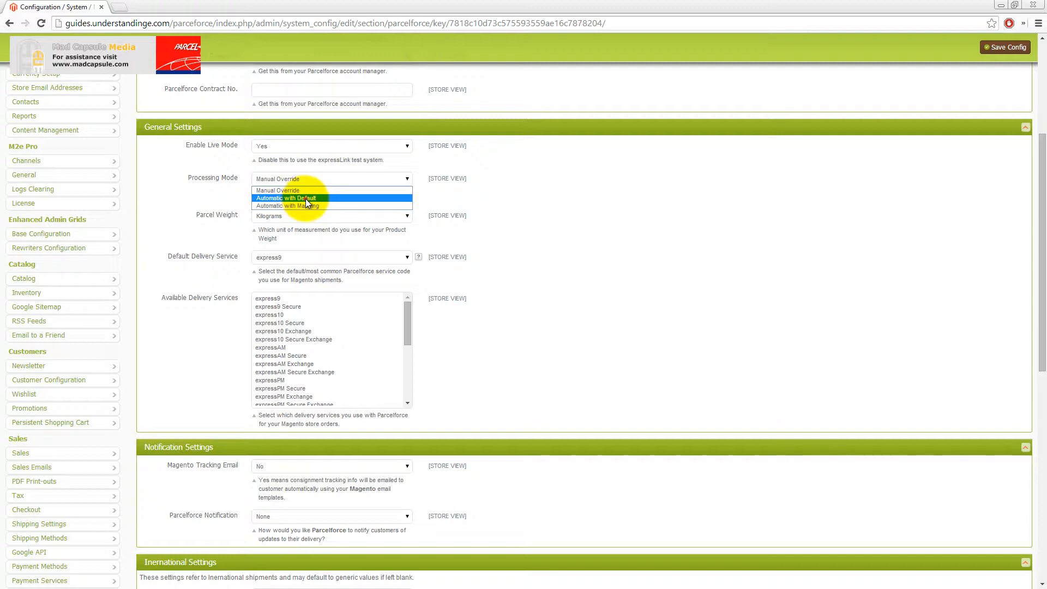
pyautogui.click(306, 199)
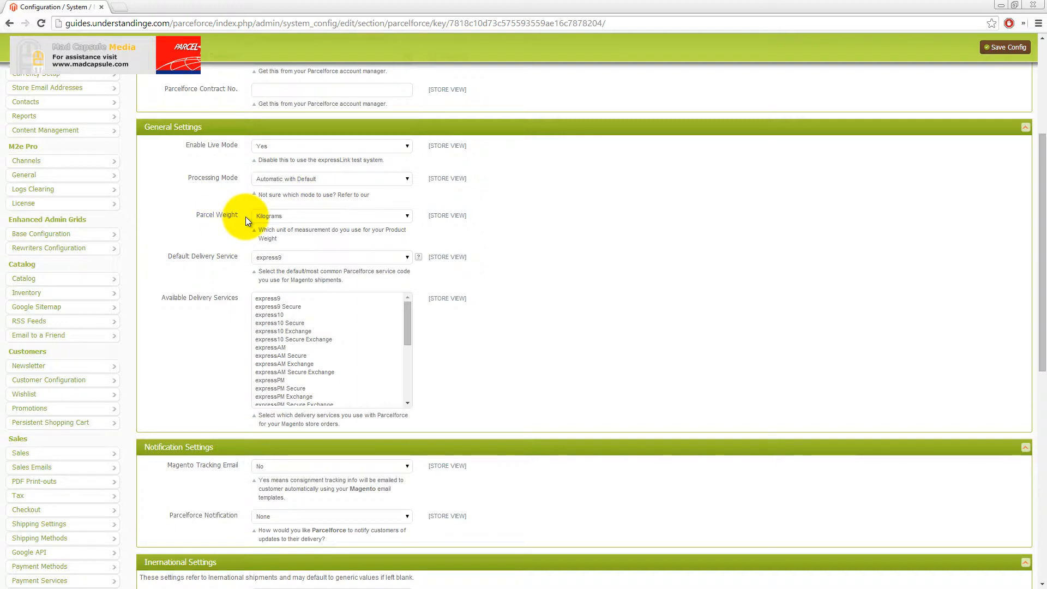
# Set the Parcel Weight unit to Grams and the Default Delivery Service to express48
pyautogui.click(289, 218)
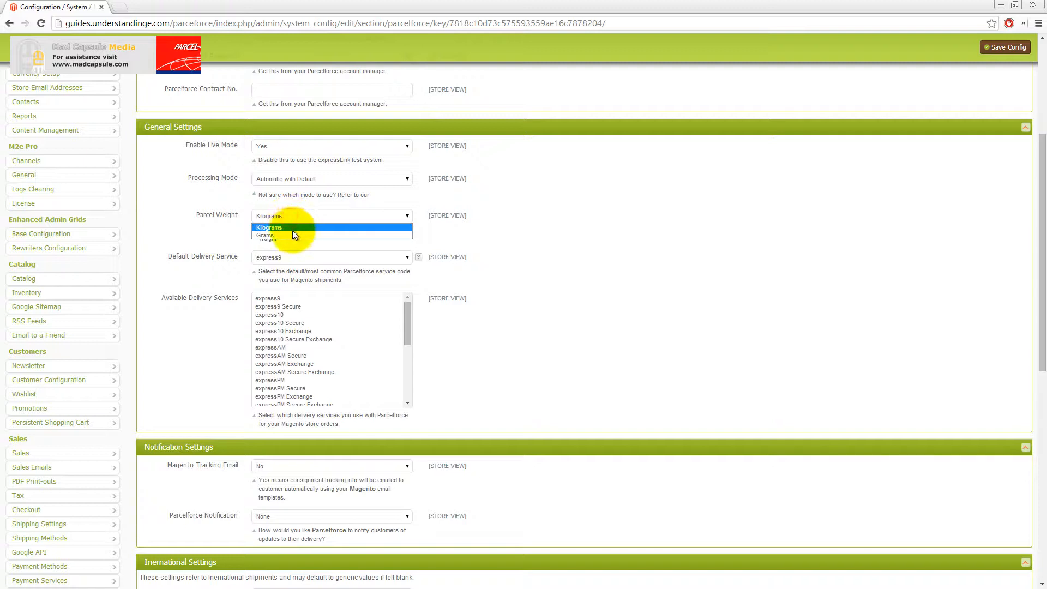
pyautogui.click(292, 235)
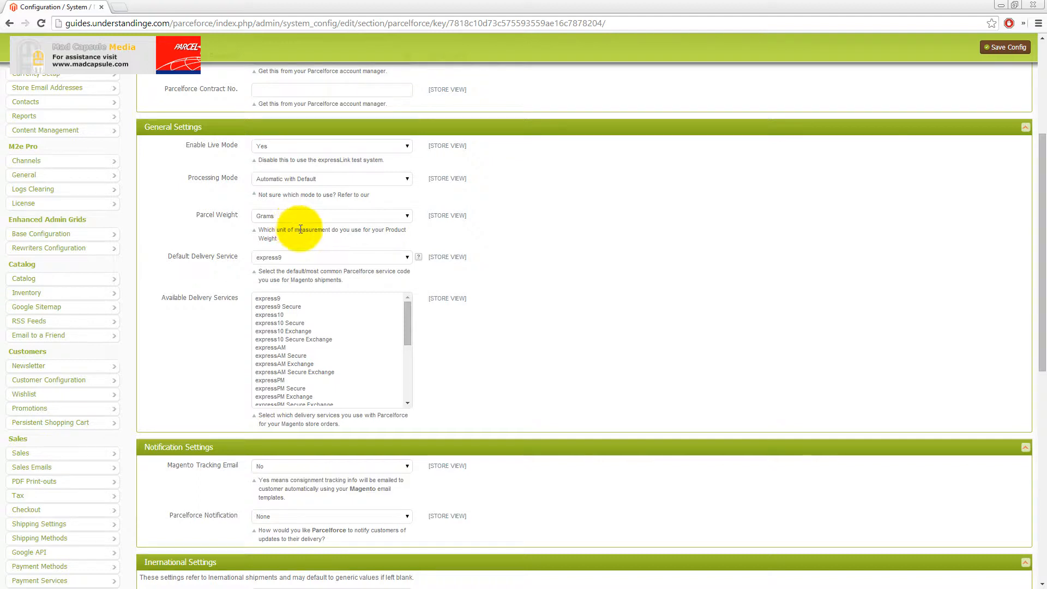
pyautogui.click(294, 258)
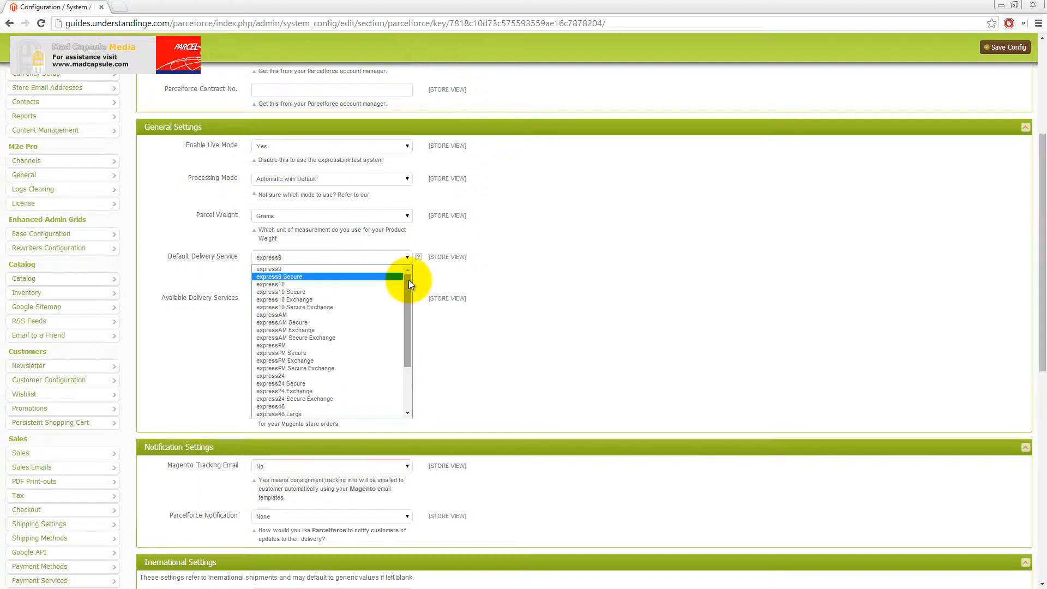
pyautogui.moveTo(408, 279); pyautogui.dragTo(408, 311)
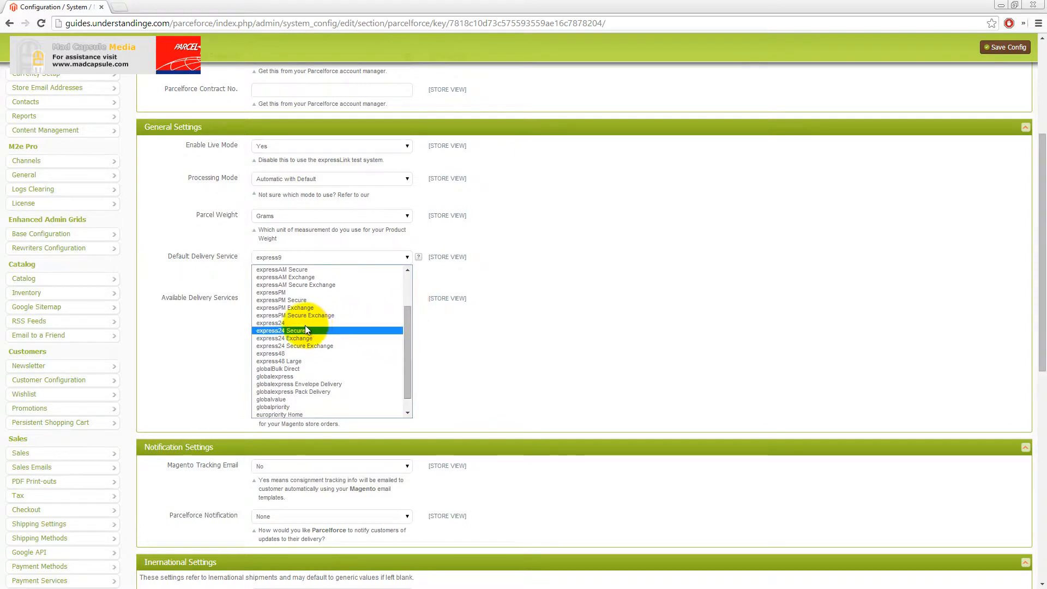
pyautogui.click(293, 354)
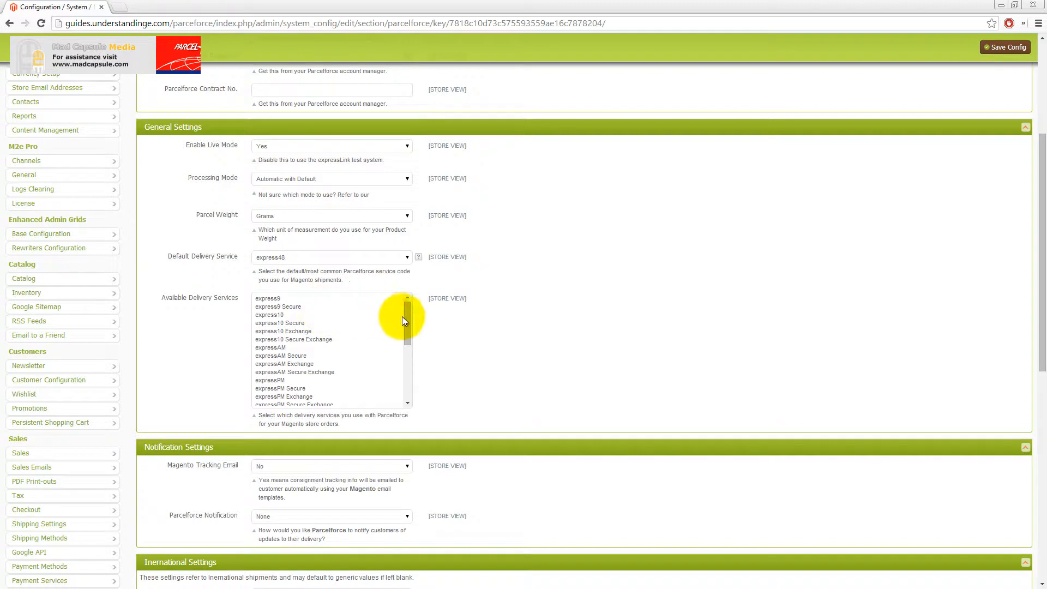
# Select both express24 and express48 as the available delivery services
pyautogui.moveTo(408, 317); pyautogui.dragTo(404, 348)
pyautogui.click(273, 332)
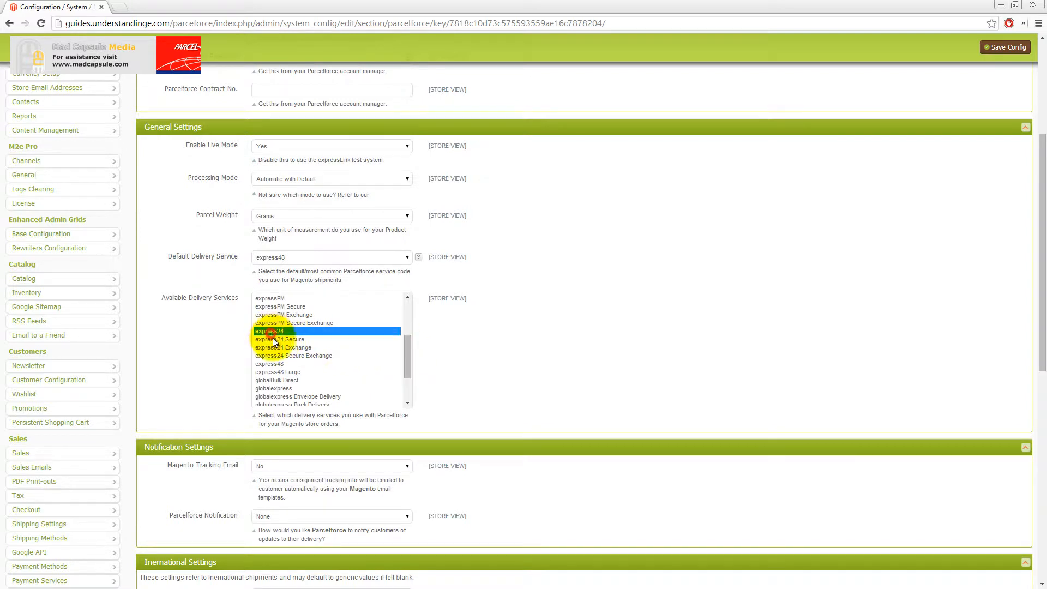
pyautogui.keyDown('ctrl'); pyautogui.click(280, 365); pyautogui.keyUp('ctrl')
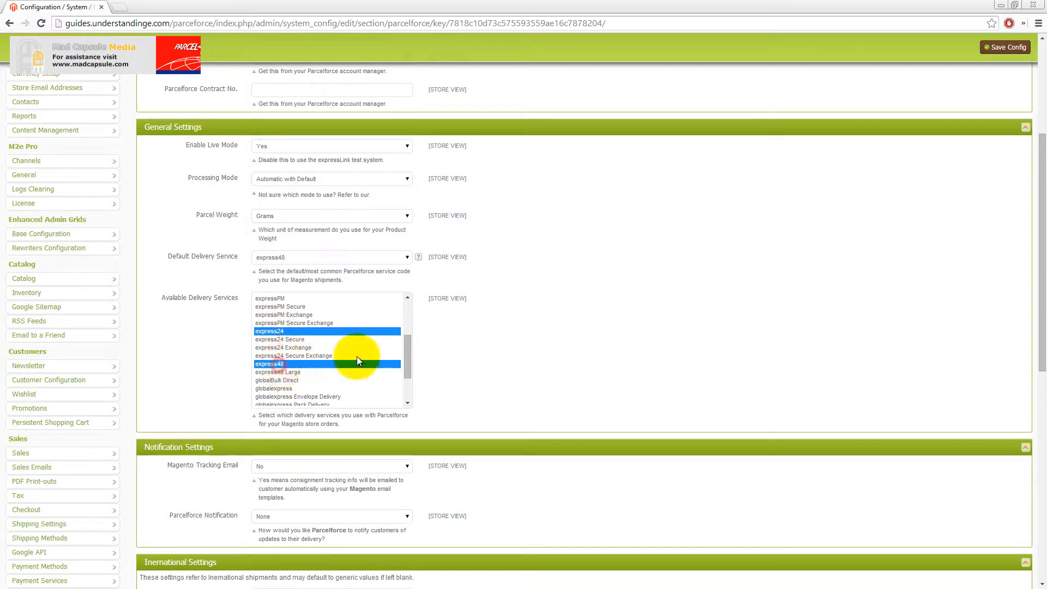
pyautogui.moveTo(406, 352); pyautogui.dragTo(408, 372)
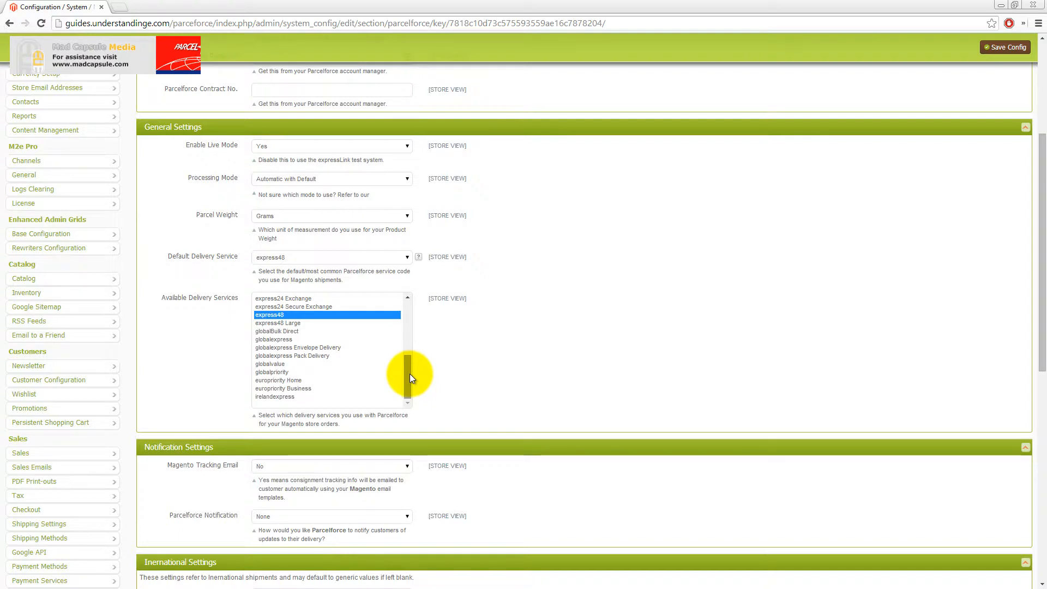
pyautogui.moveTo(408, 377); pyautogui.dragTo(407, 364)
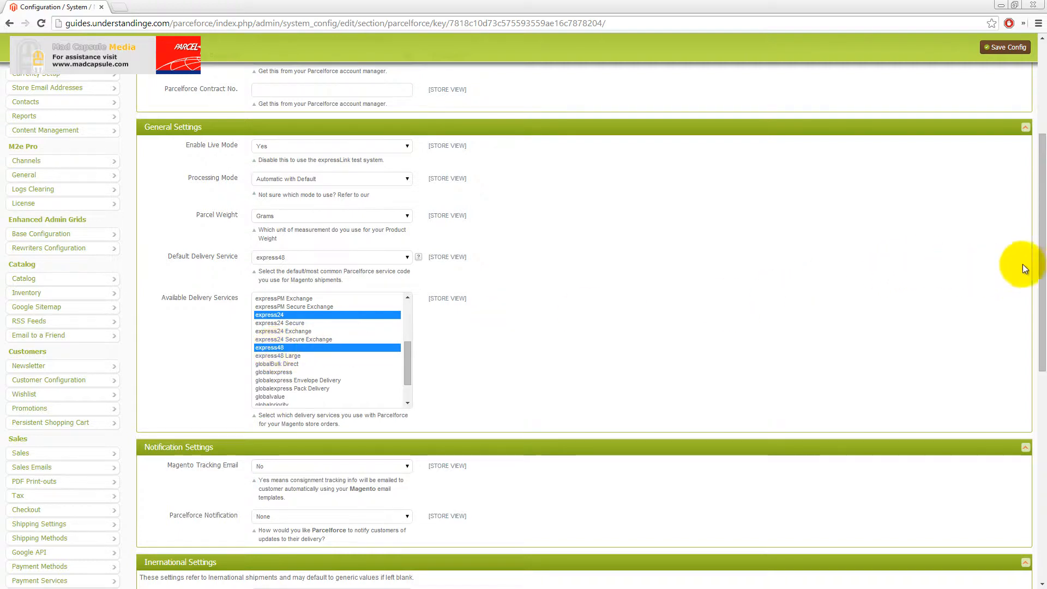
# Switch Magento Tracking Email to Yes in the Notification Settings and return it to No
pyautogui.moveTo(1040, 256); pyautogui.dragTo(1040, 381)
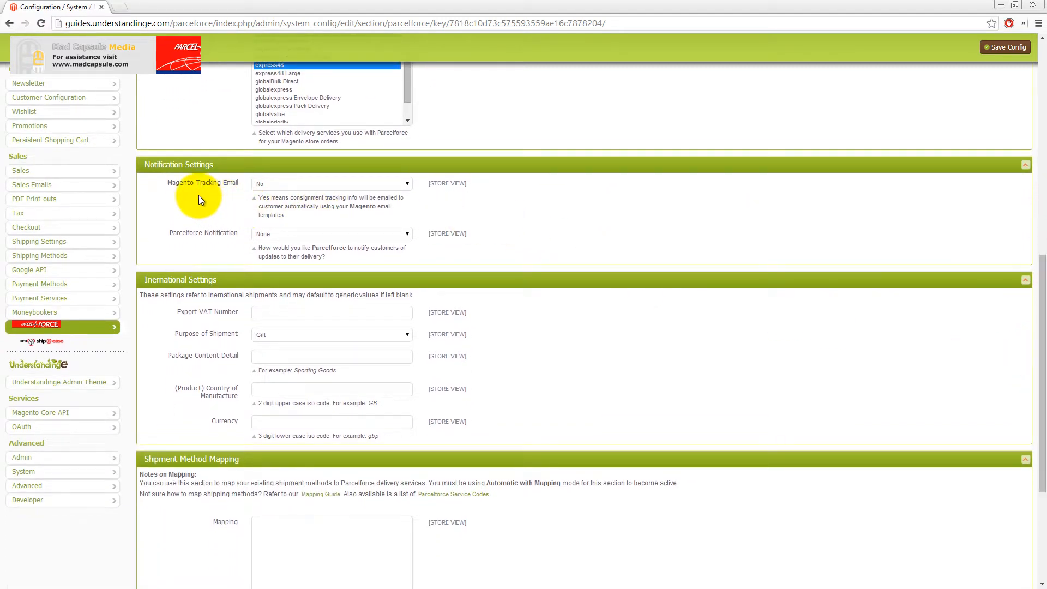
pyautogui.click(286, 187)
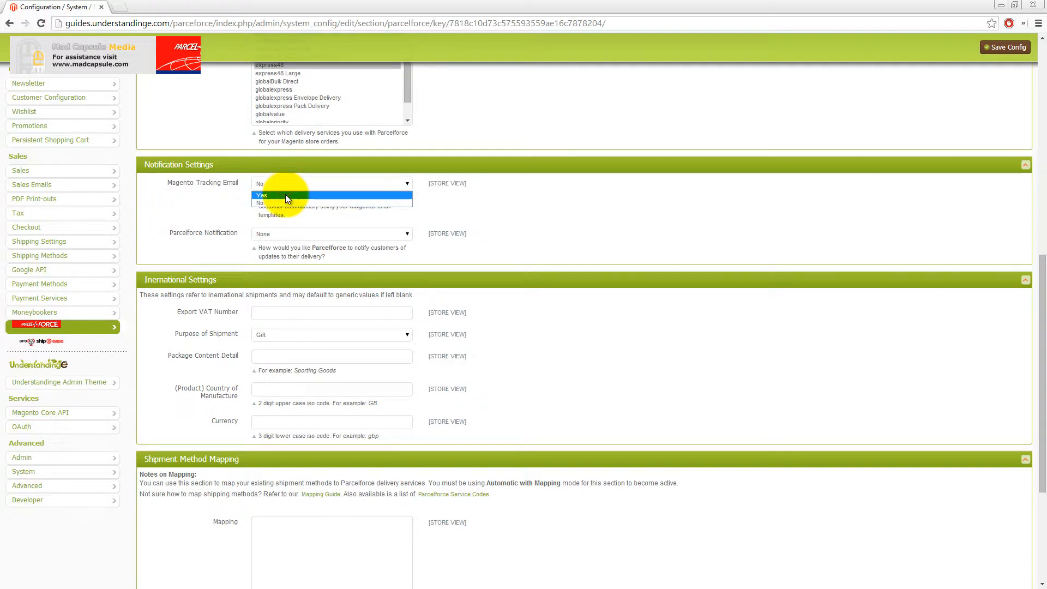
pyautogui.click(286, 195)
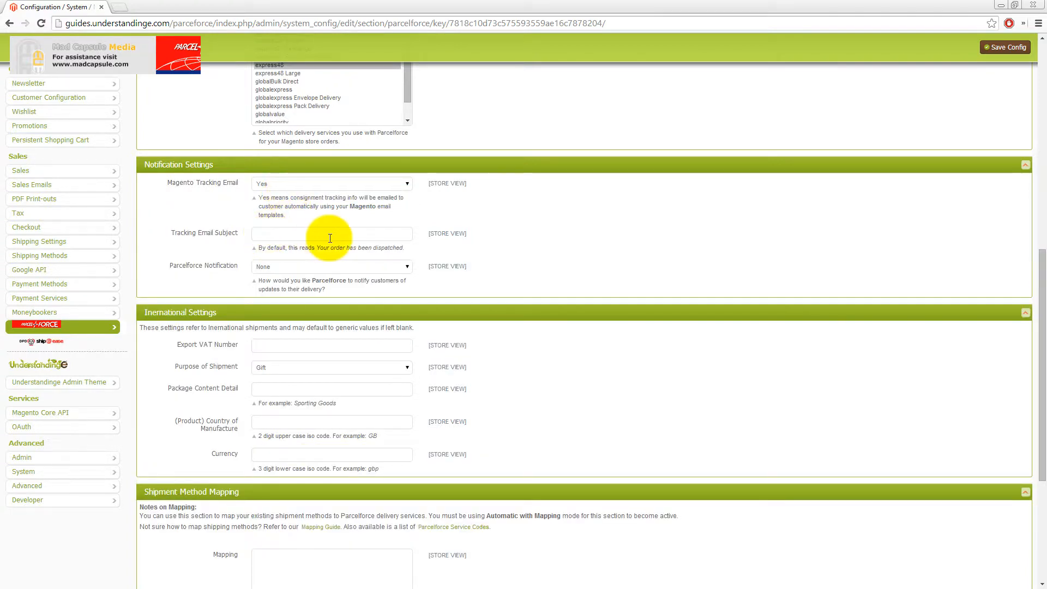
pyautogui.click(286, 185)
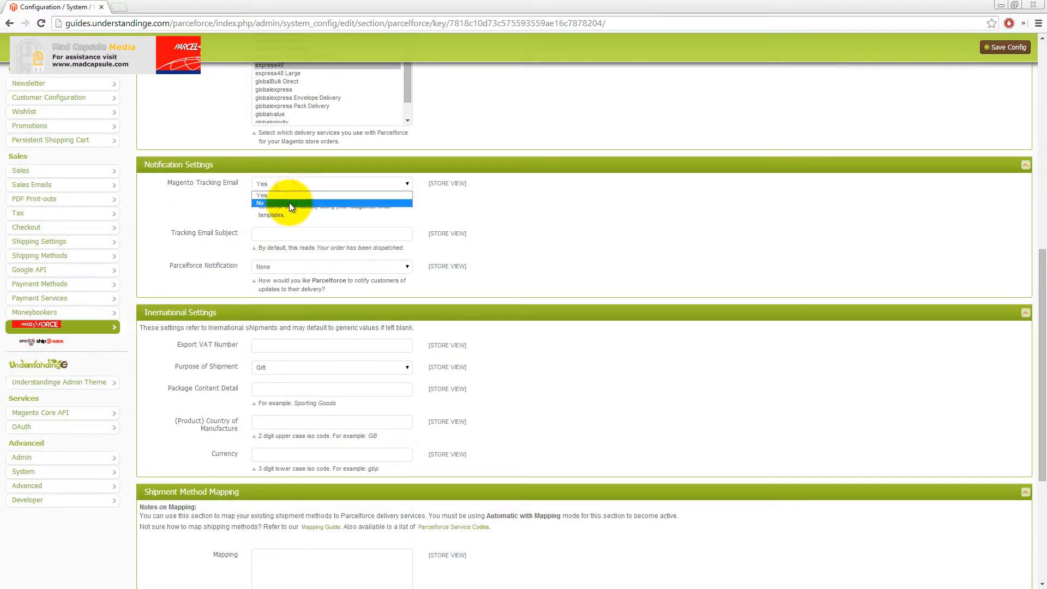
pyautogui.click(292, 203)
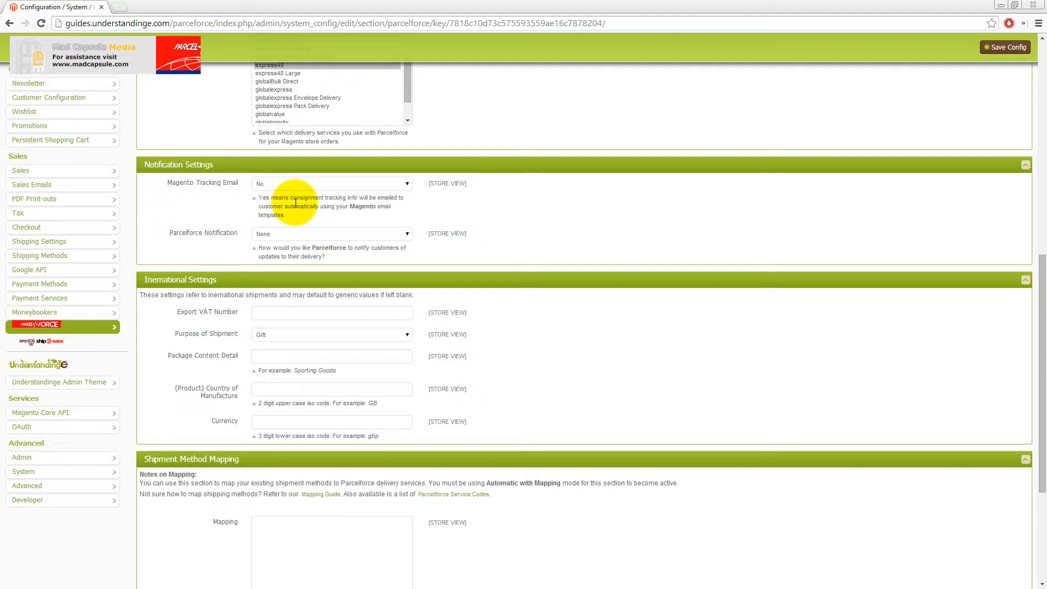
# Set Parcelforce Notification to Email and choose Gift as the Purpose of Shipment in the international settings
pyautogui.click(289, 234)
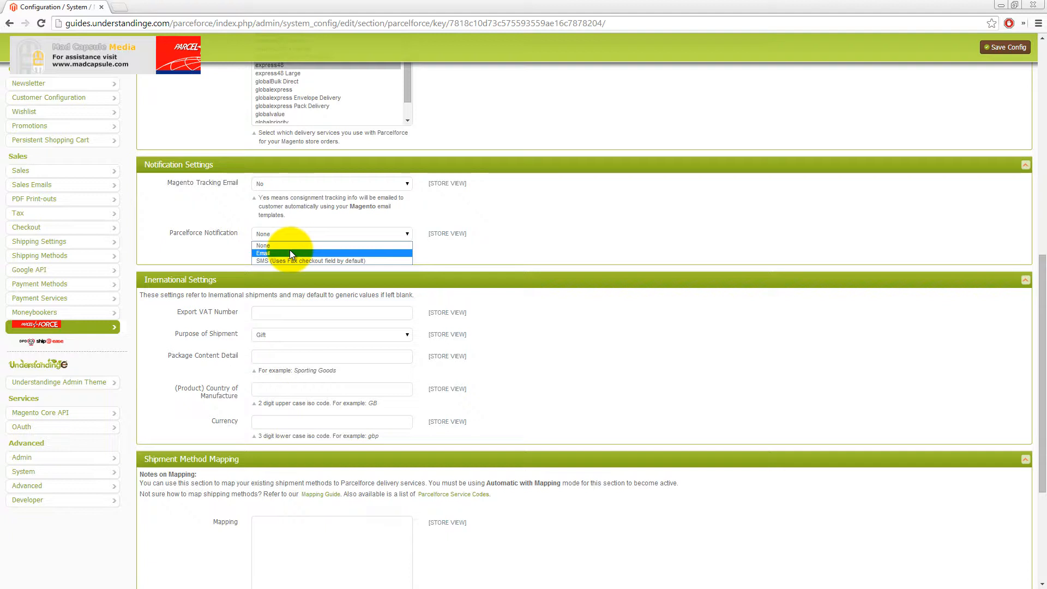
pyautogui.click(290, 254)
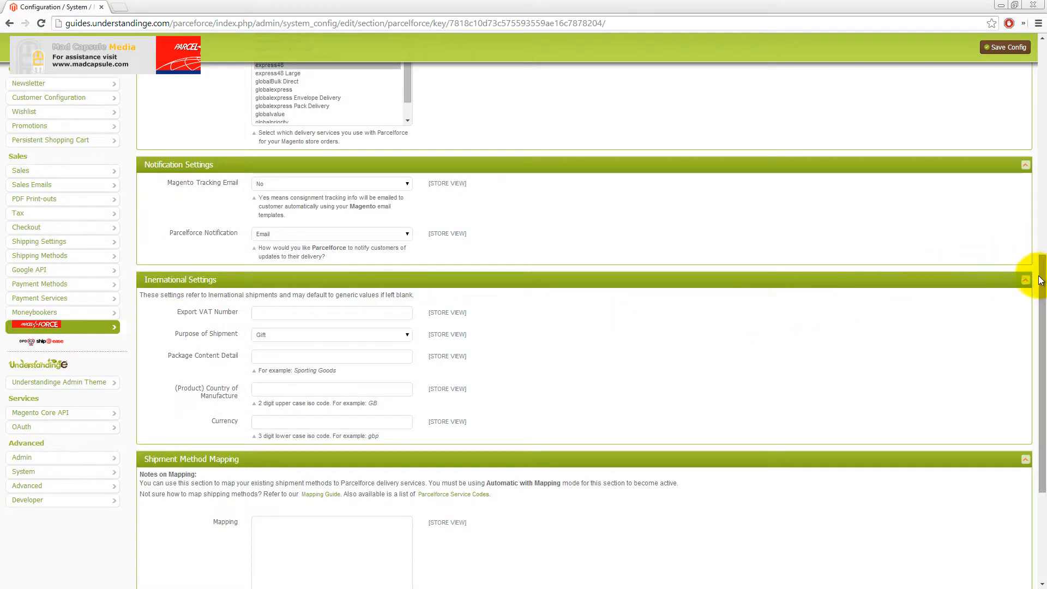
pyautogui.moveTo(1043, 276); pyautogui.dragTo(1042, 299)
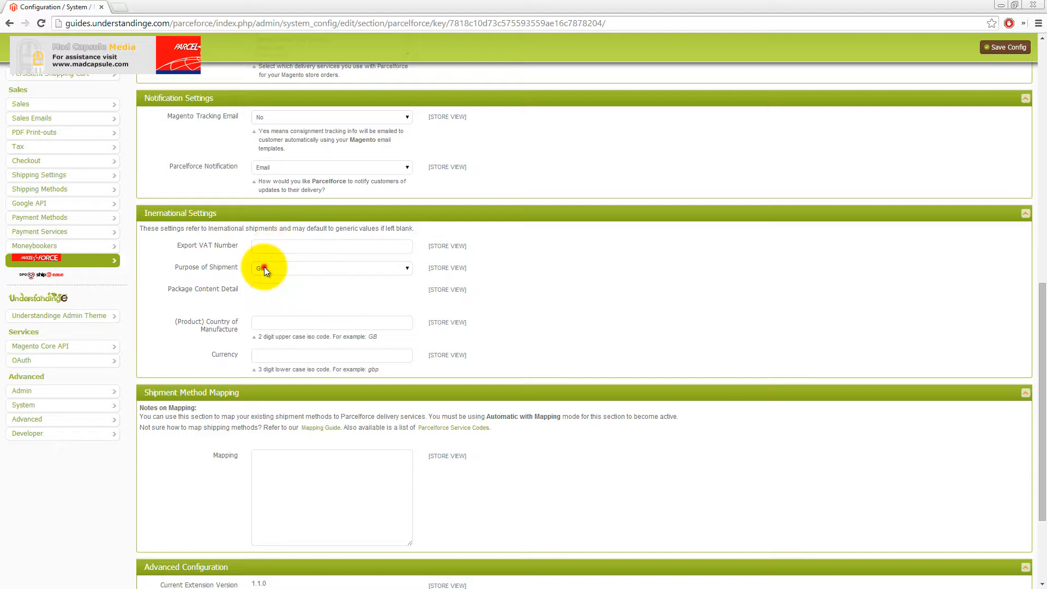
pyautogui.click(264, 268)
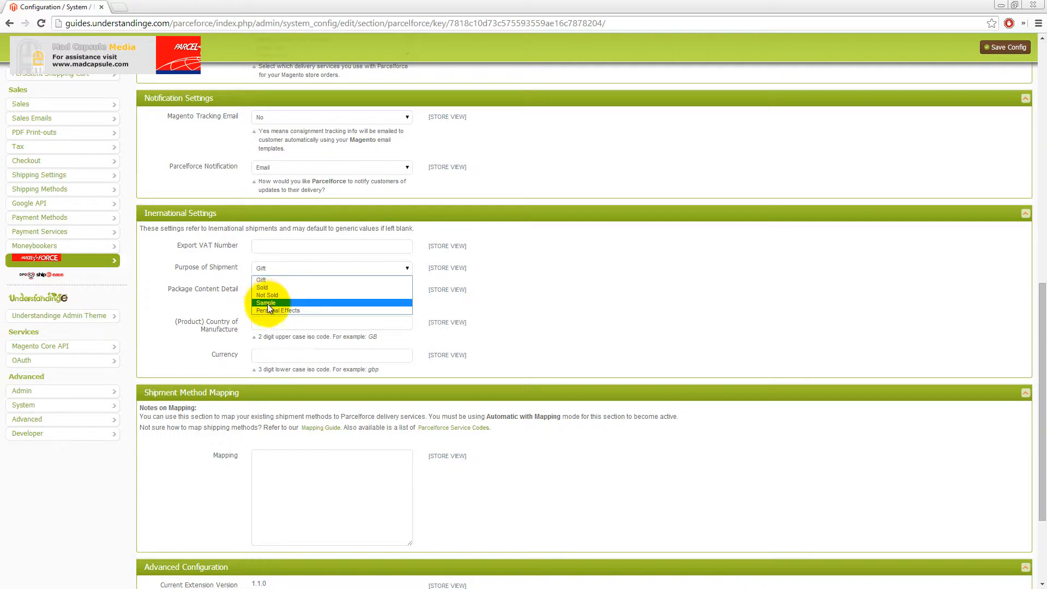
pyautogui.click(262, 282)
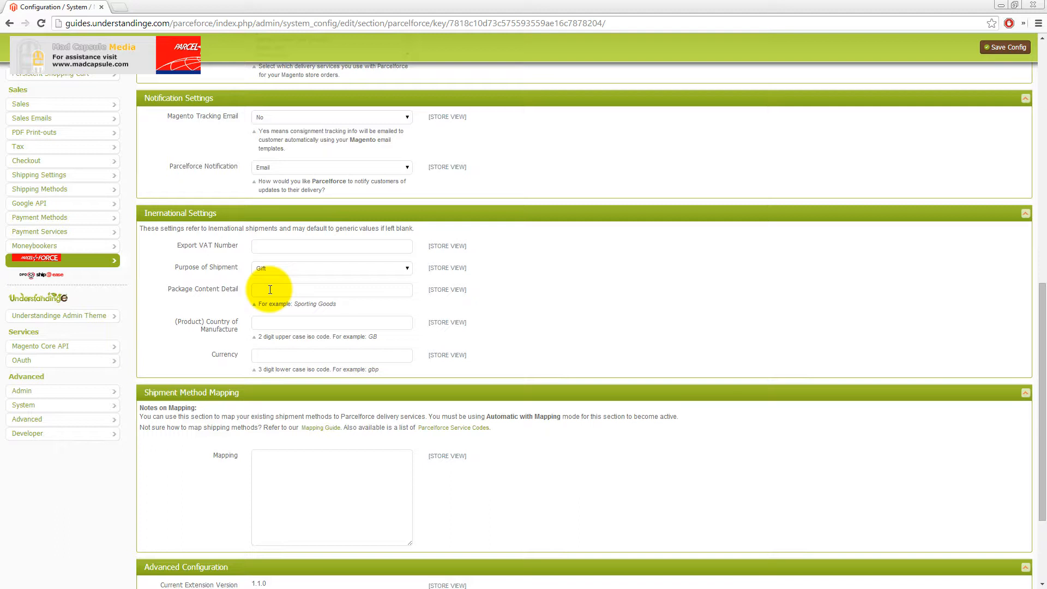
# Fill in Sporting Goods as the Package Content Detail and GB as the product's country of manufacture
pyautogui.moveTo(337, 304); pyautogui.dragTo(296, 304)
pyautogui.hotkey('ctrl', 'c')
pyautogui.click(267, 289)
pyautogui.hotkey('ctrl', 'v')
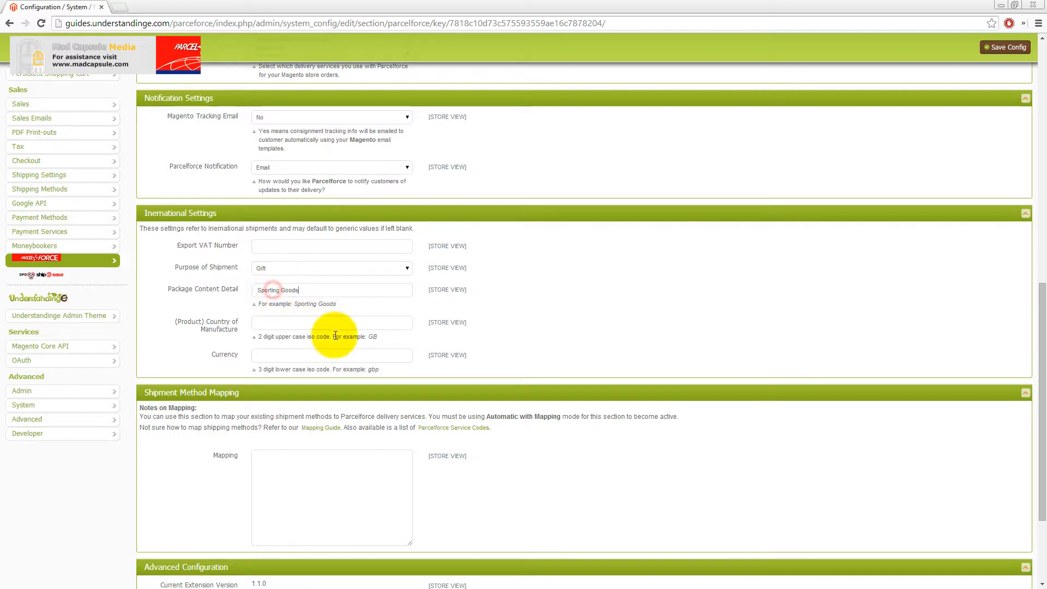
pyautogui.click(308, 324)
pyautogui.write('GB')
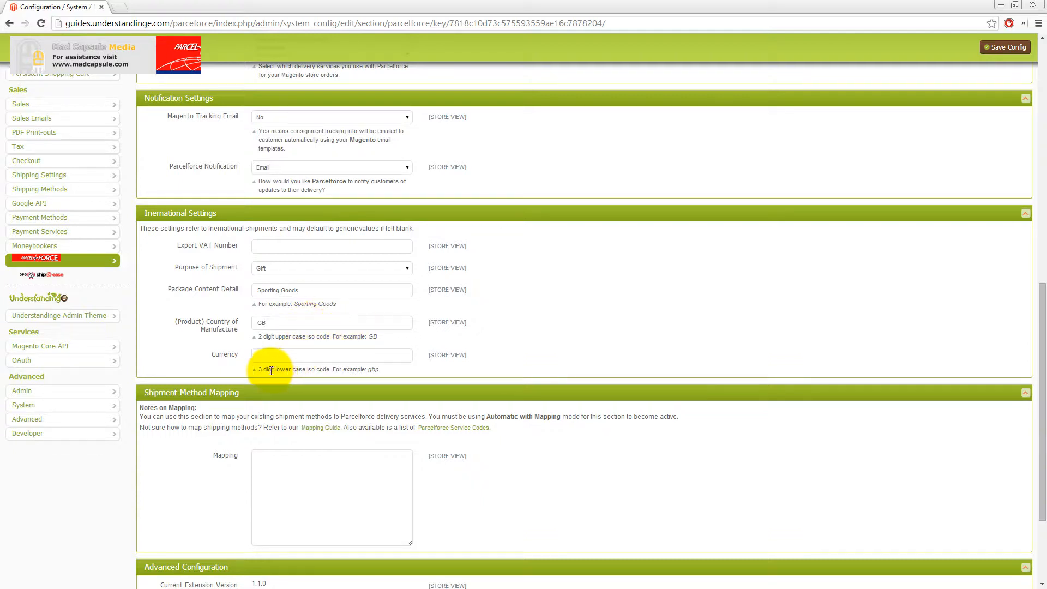
# Enter the example code gbp as the Currency and clear the field again
pyautogui.doubleClick(373, 369)
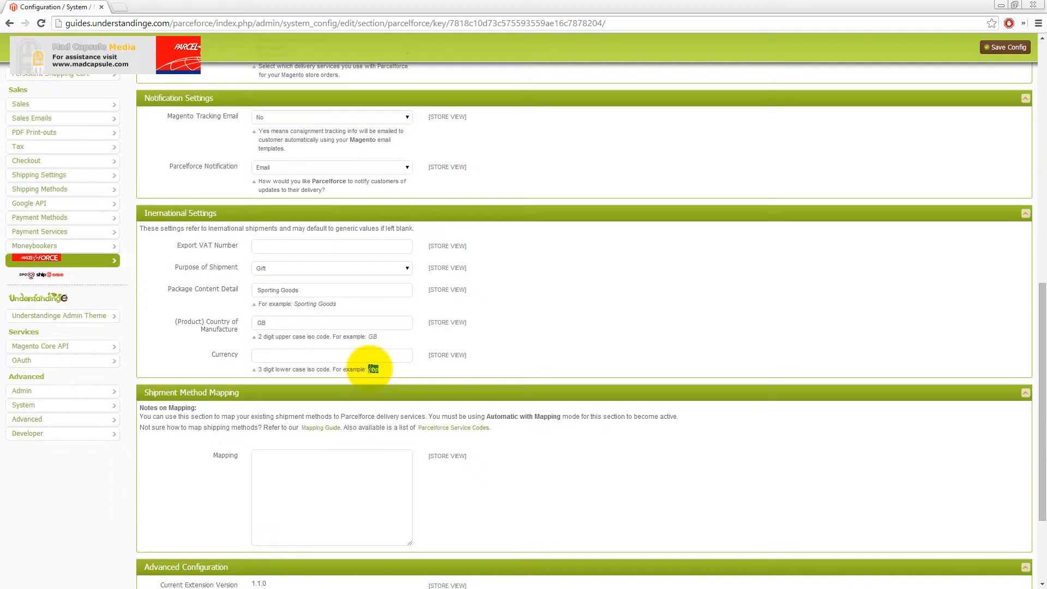
pyautogui.click(315, 355)
pyautogui.hotkey('ctrl', 'v')
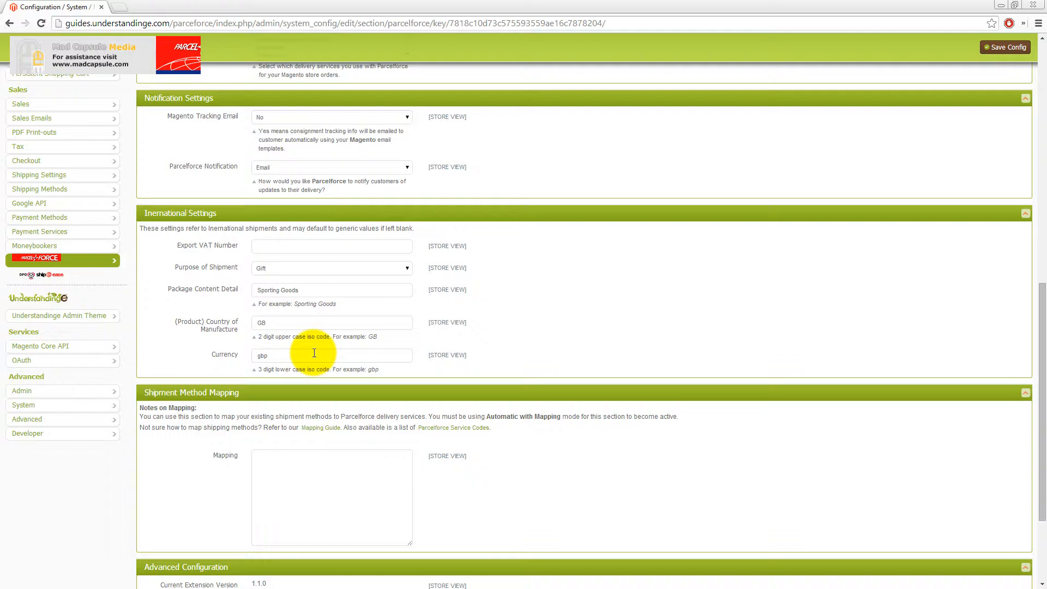
pyautogui.press('BackSpace')
pyautogui.press('BackSpace')
pyautogui.press('BackSpace')
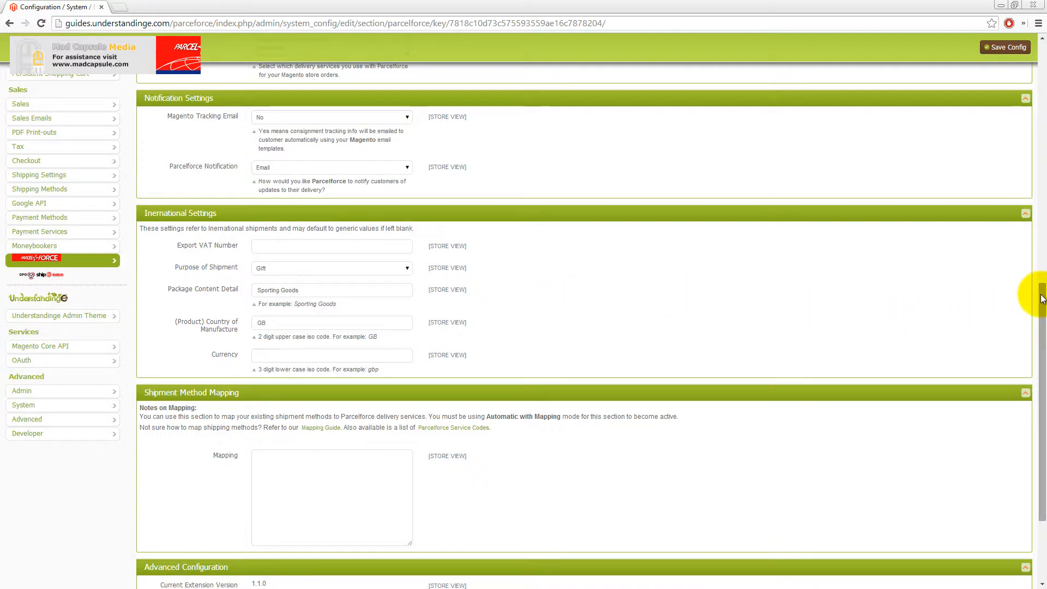
# Review the remaining mapping and advanced settings and save the Parcelforce configuration
pyautogui.moveTo(1042, 299); pyautogui.dragTo(1039, 354)
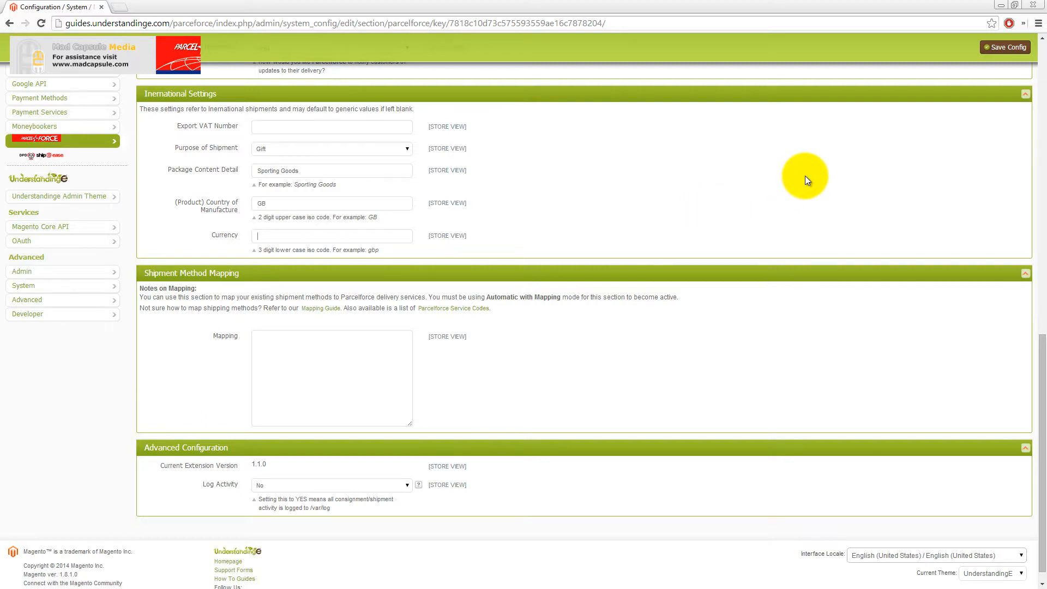
pyautogui.scroll(3, 734, 79)
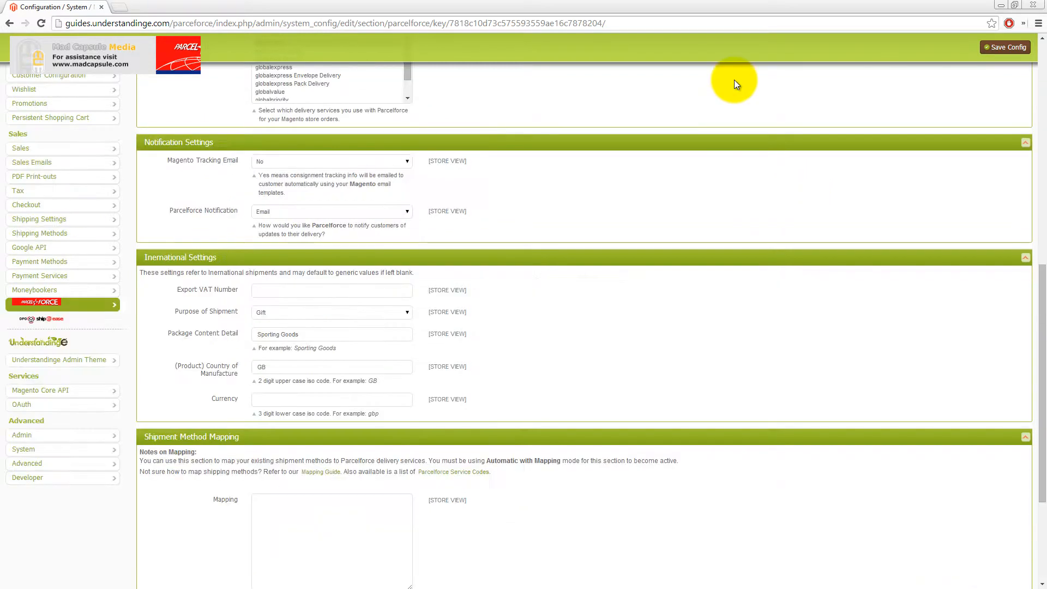
pyautogui.click(1007, 49)
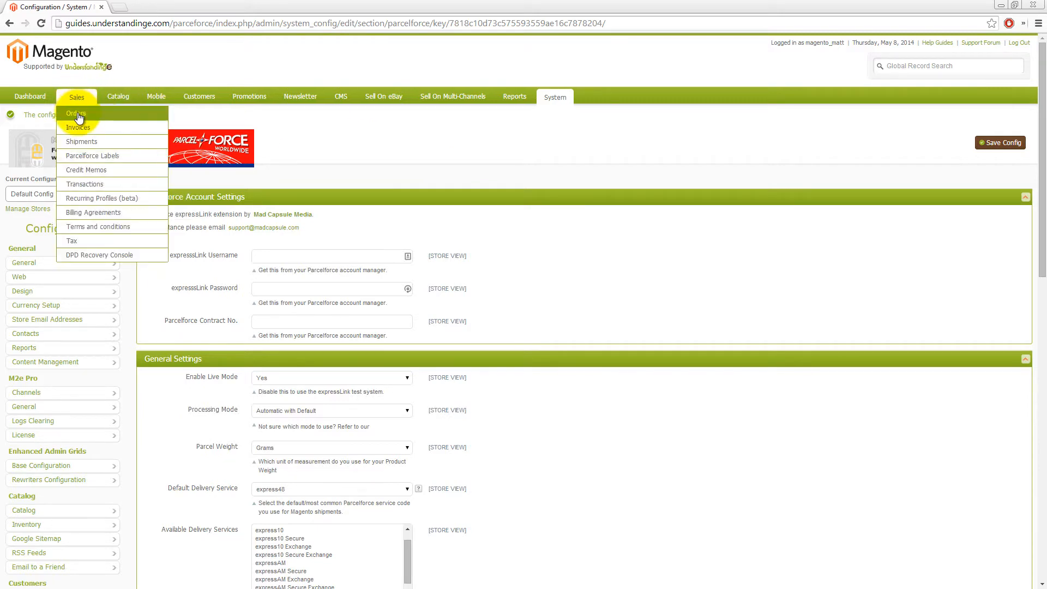
# Open the sales orders list, check the available bulk actions, and filter the orders by Processing status
pyautogui.click(78, 115)
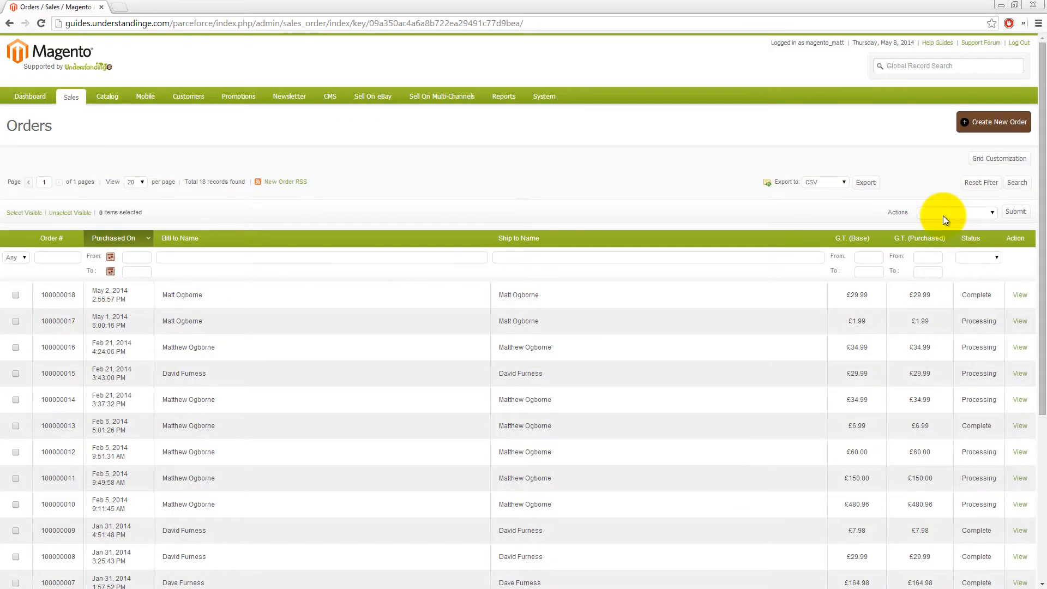
pyautogui.click(945, 213)
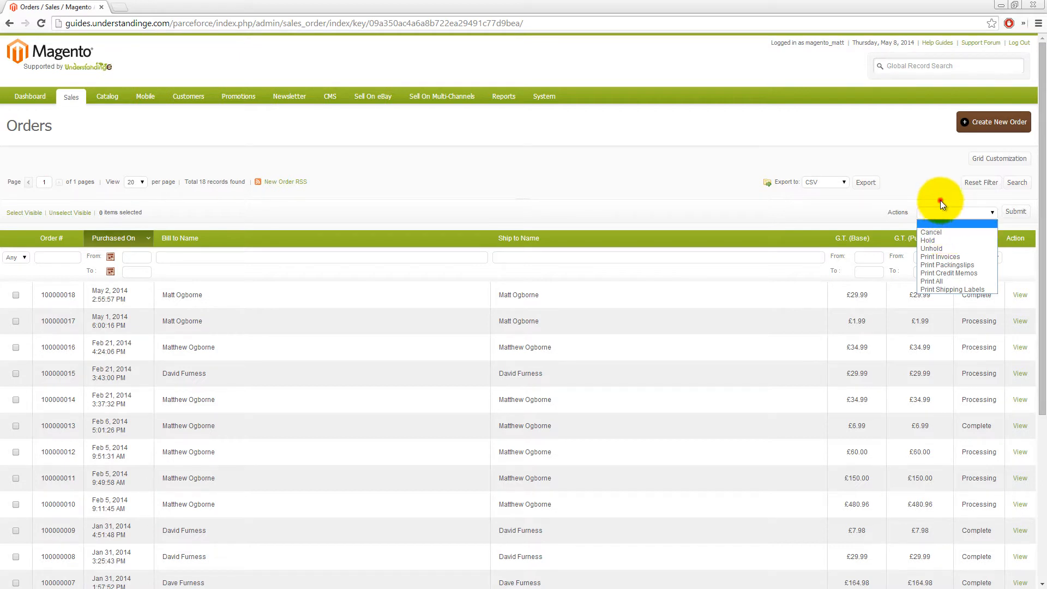
pyautogui.click(940, 201)
pyautogui.click(985, 255)
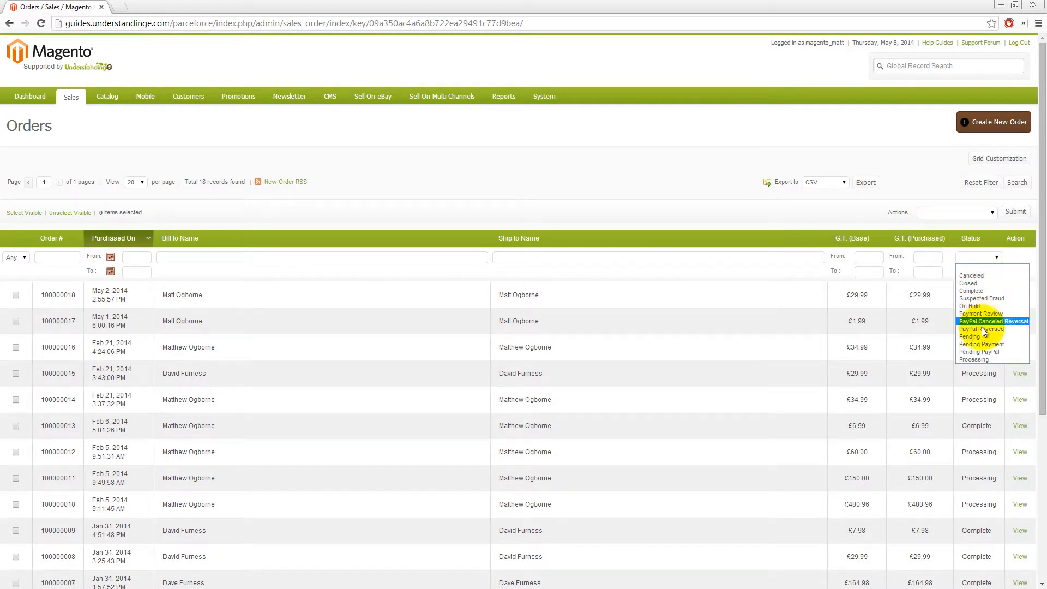
pyautogui.click(980, 358)
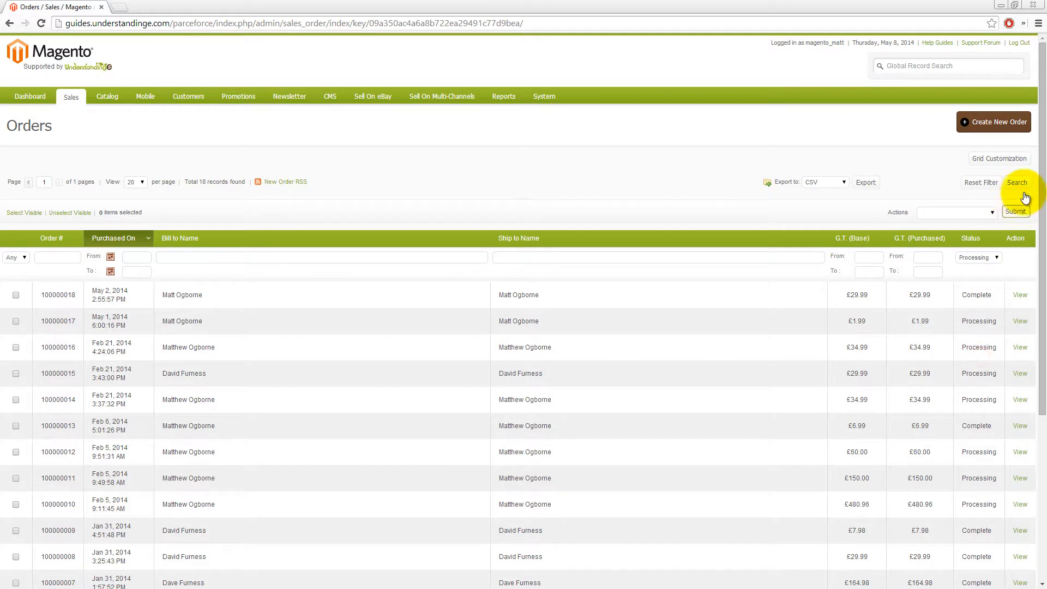
pyautogui.click(1023, 184)
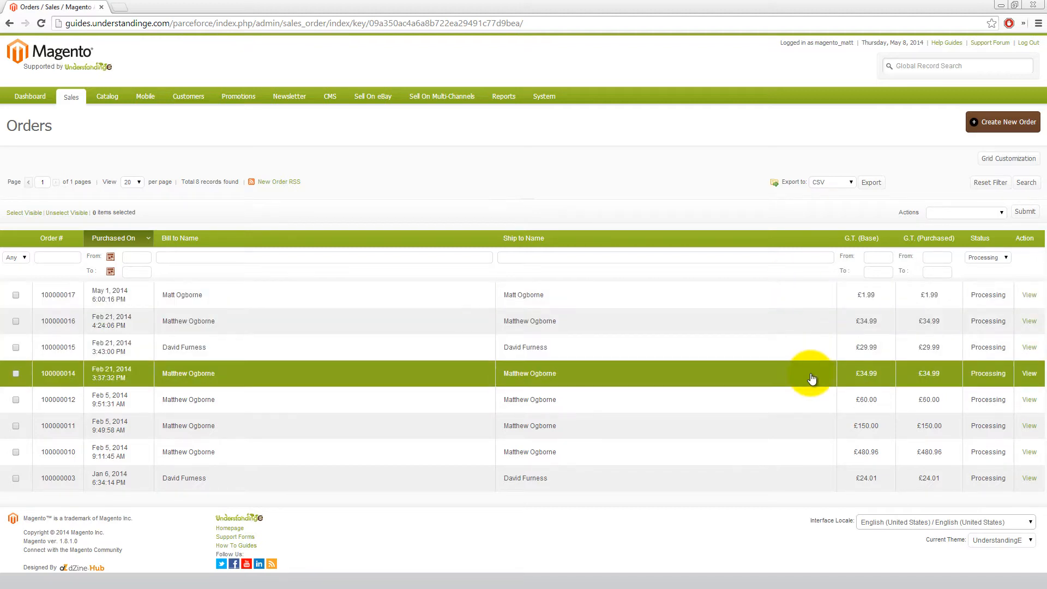
# Open the order purchased Feb 21, 2014 3:37:32 PM and submit a shipment for its Two H4 Lightbulbs item
pyautogui.click(812, 379)
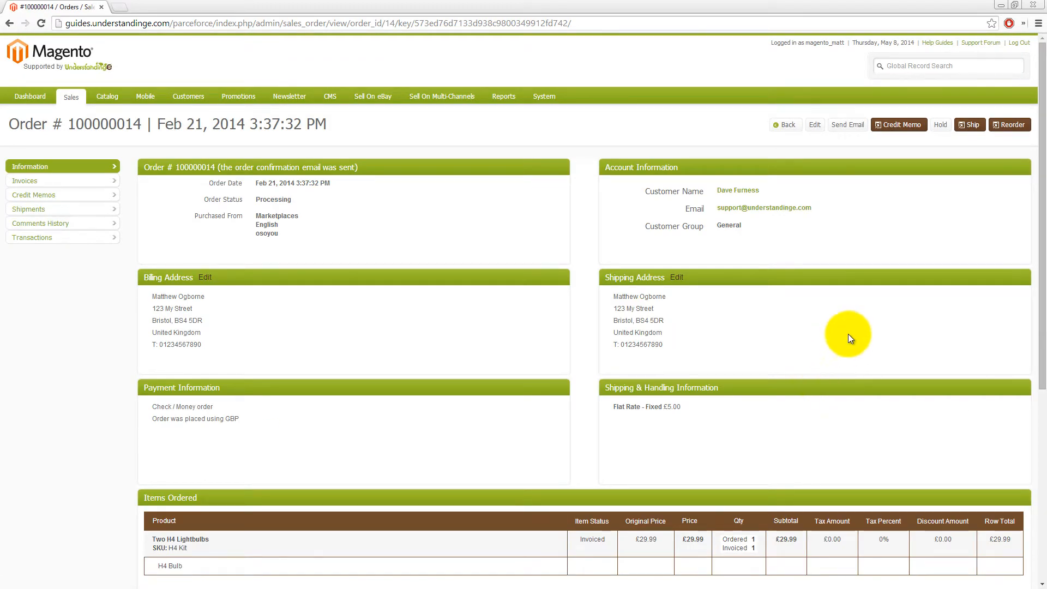
pyautogui.click(967, 127)
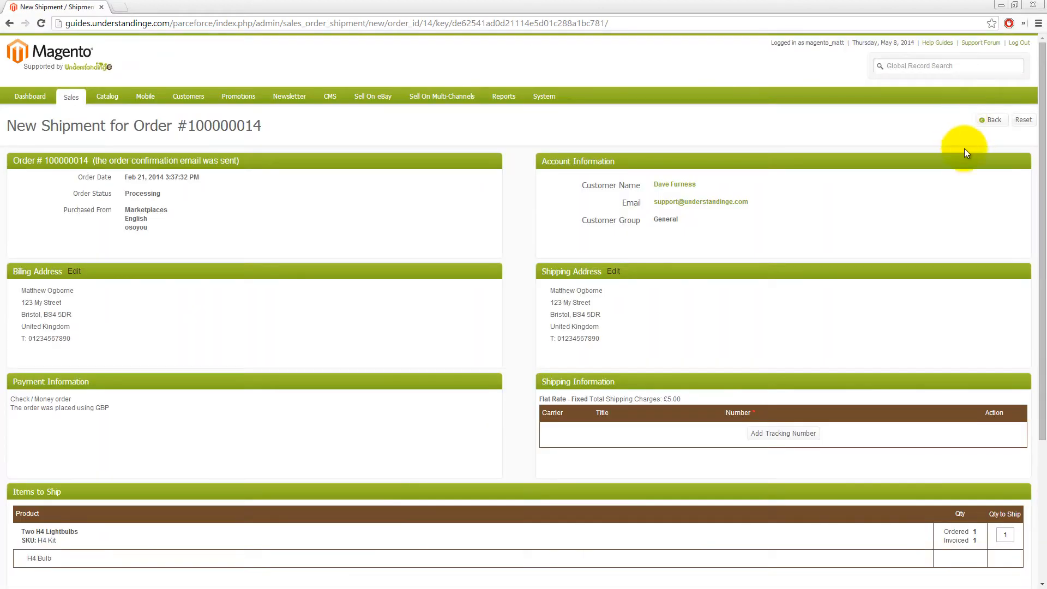
pyautogui.scroll(-4, 940, 195)
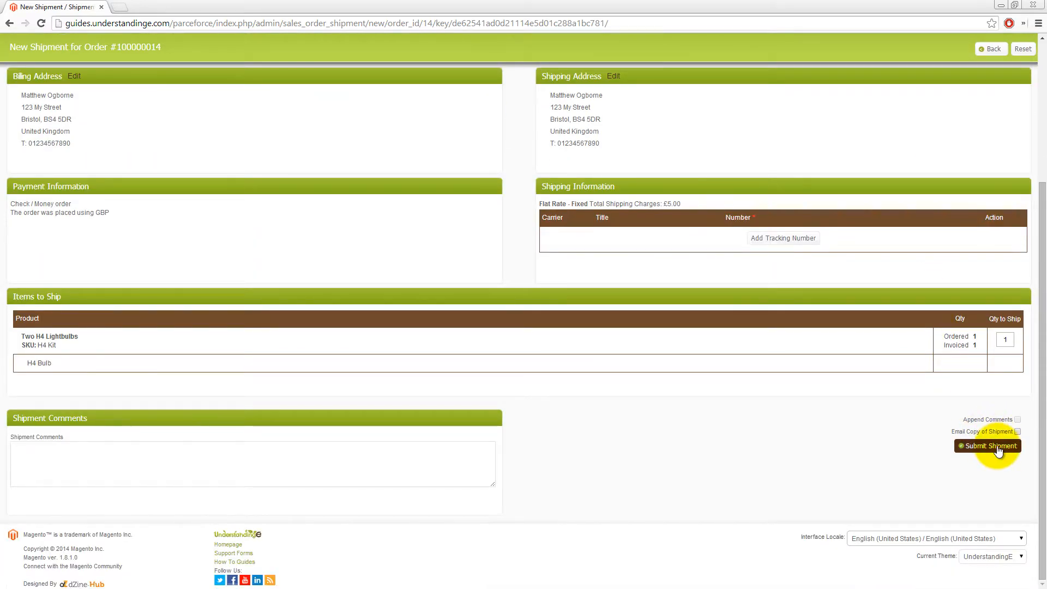
pyautogui.click(997, 446)
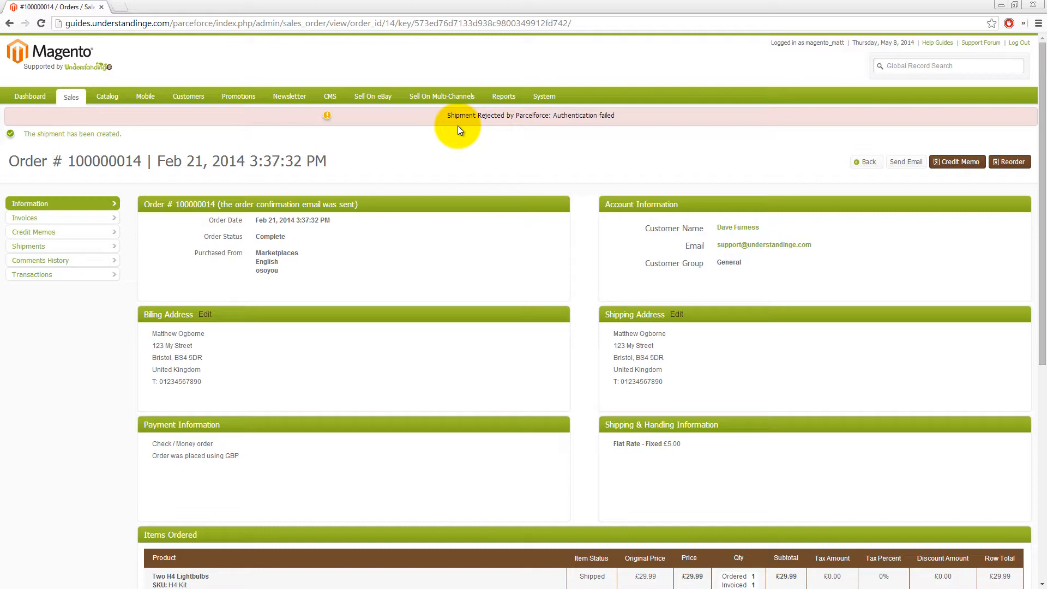
pyautogui.scroll(-3, 462, 140)
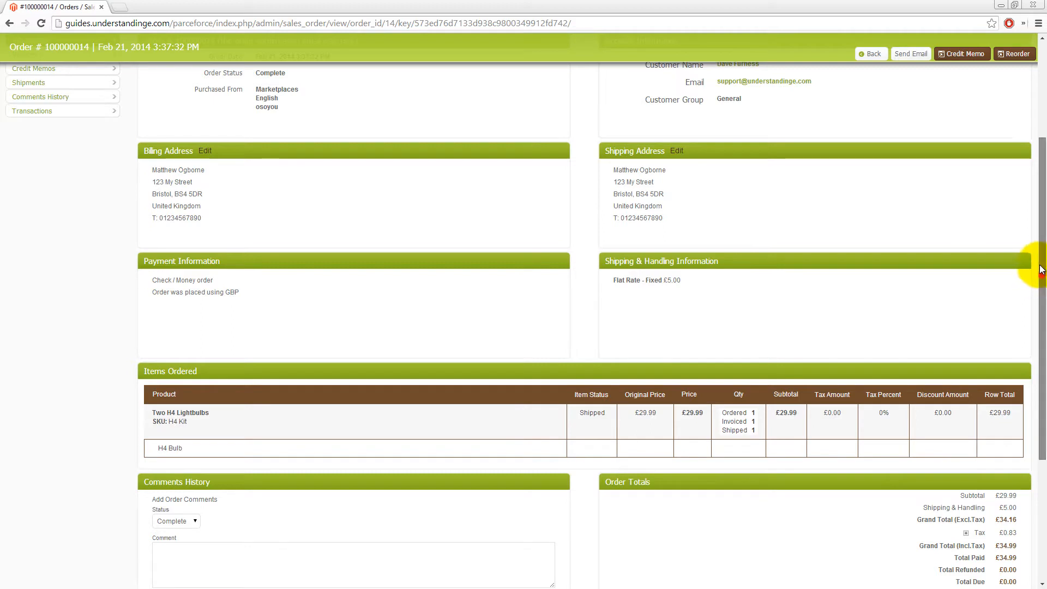
pyautogui.moveTo(1036, 280); pyautogui.dragTo(1042, 177)
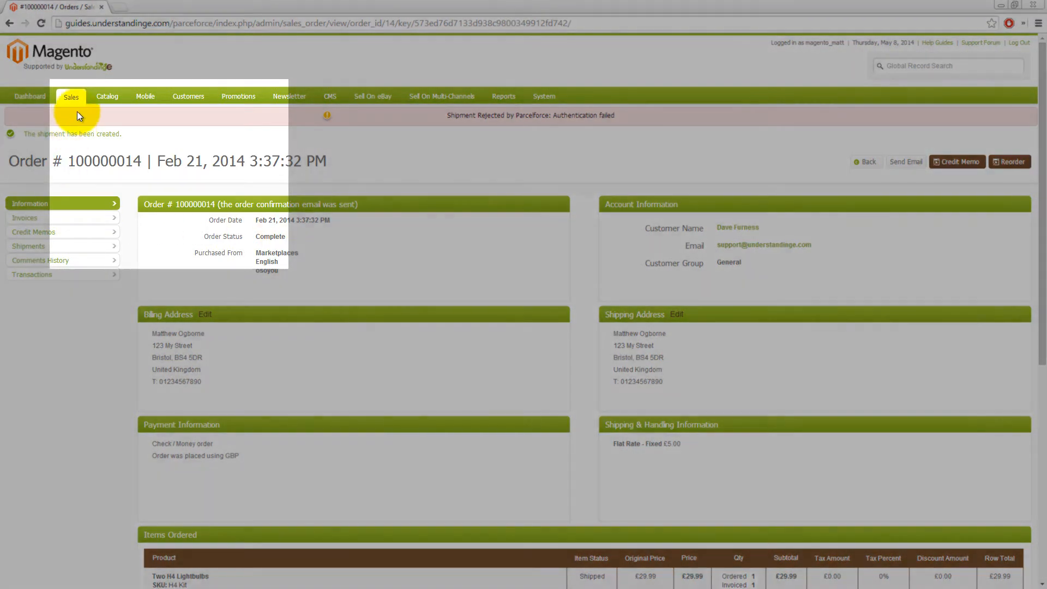
# View the Parcelforce labels awaiting printing and open the list of failed shipments
pyautogui.moveTo(74, 100)
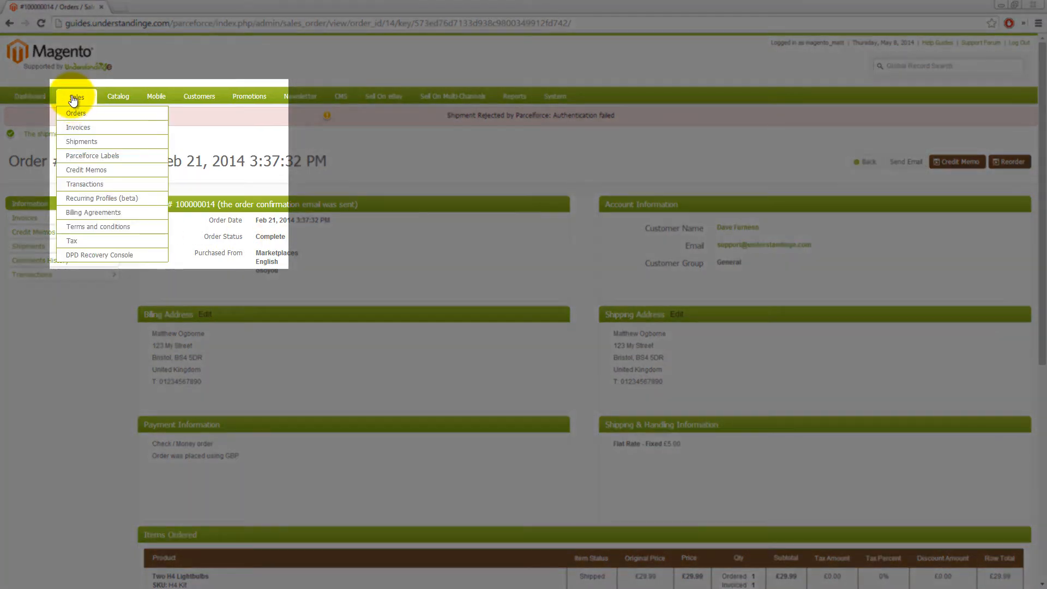
pyautogui.moveTo(82, 158)
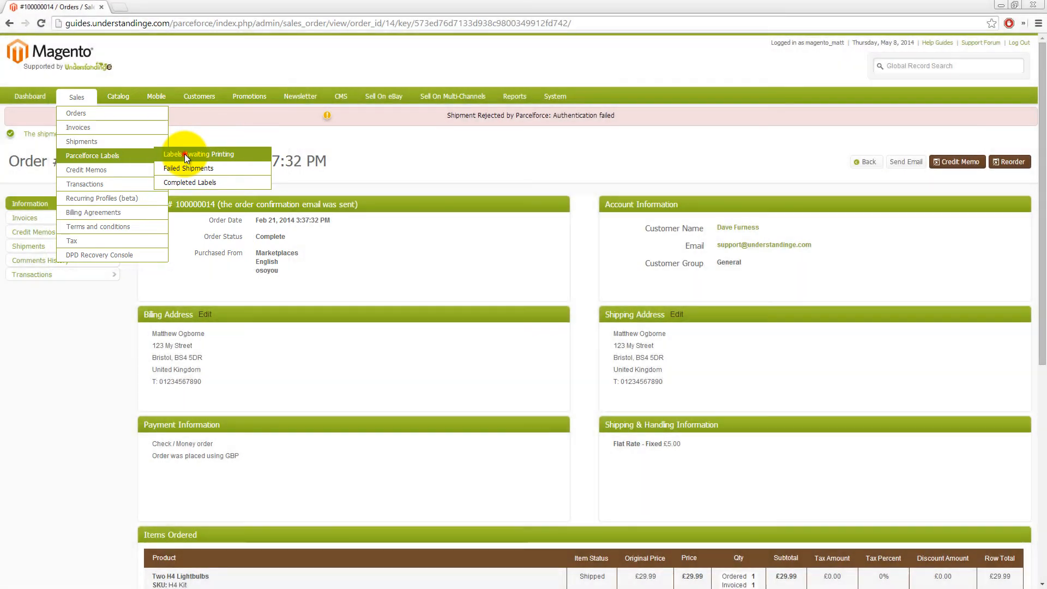
pyautogui.click(186, 155)
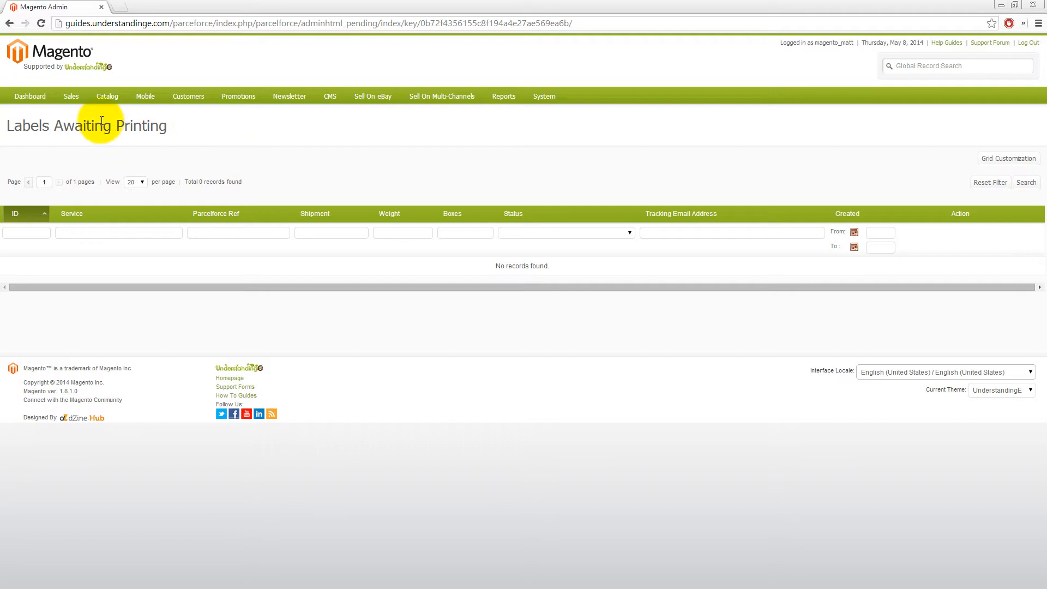
pyautogui.moveTo(77, 99)
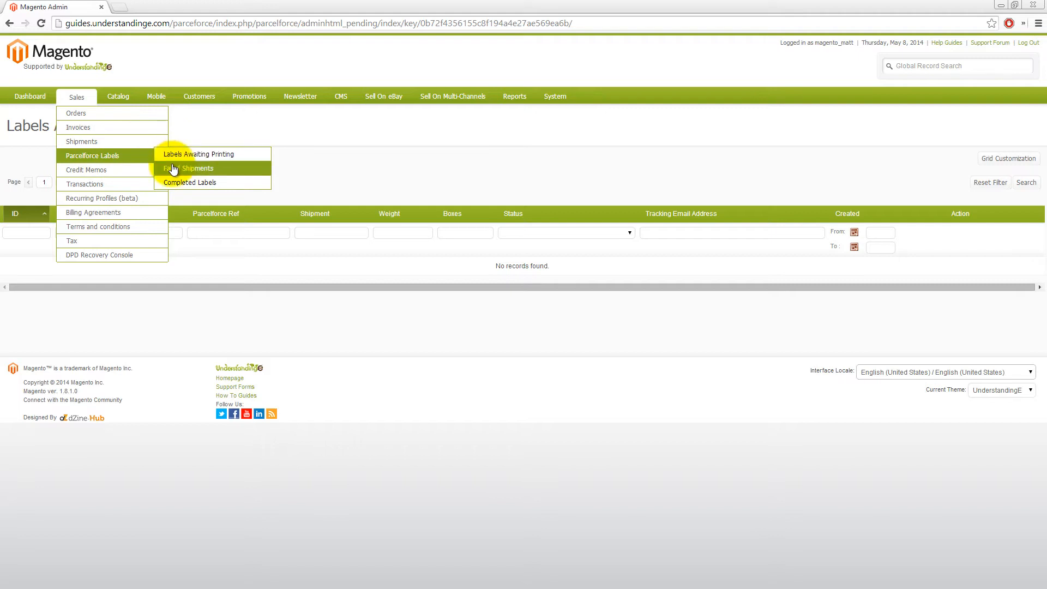
pyautogui.click(173, 169)
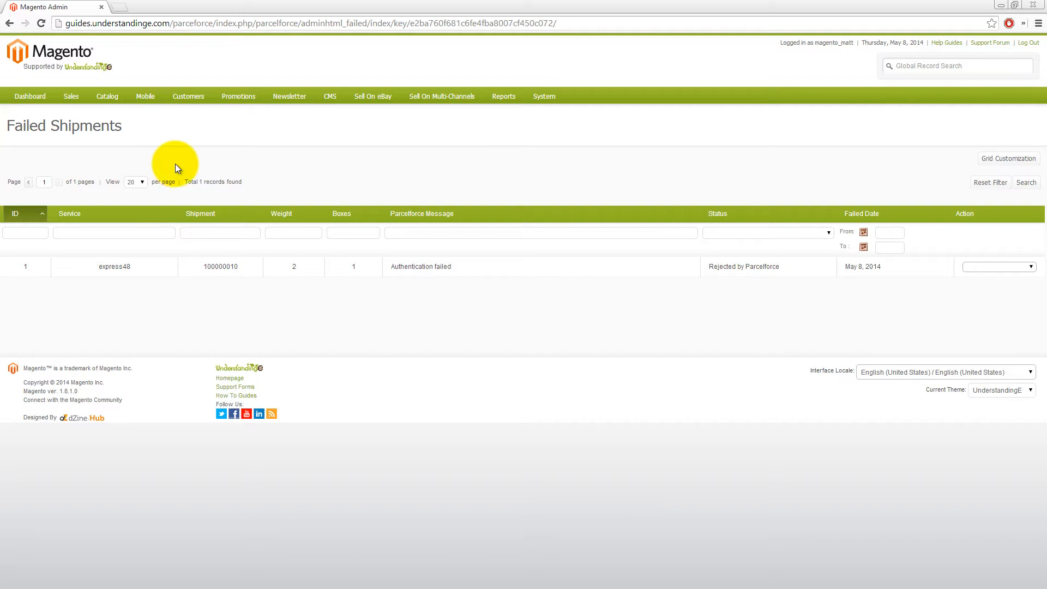
# Check the actions offered for the failed express48 shipment and go back to the Parcelforce labels awaiting printing
pyautogui.click(980, 267)
pyautogui.click(981, 267)
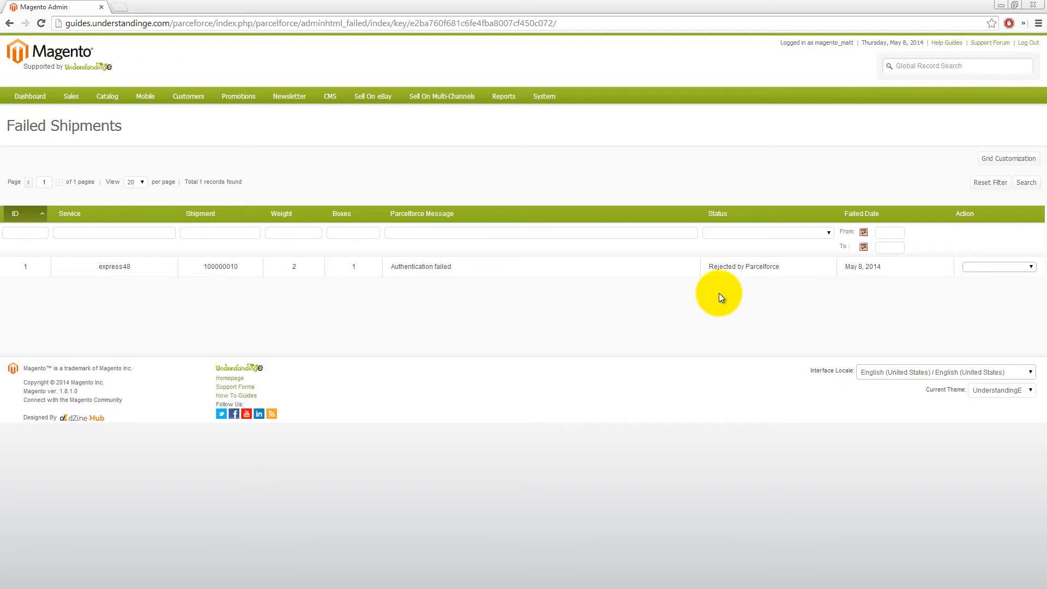
pyautogui.click(988, 268)
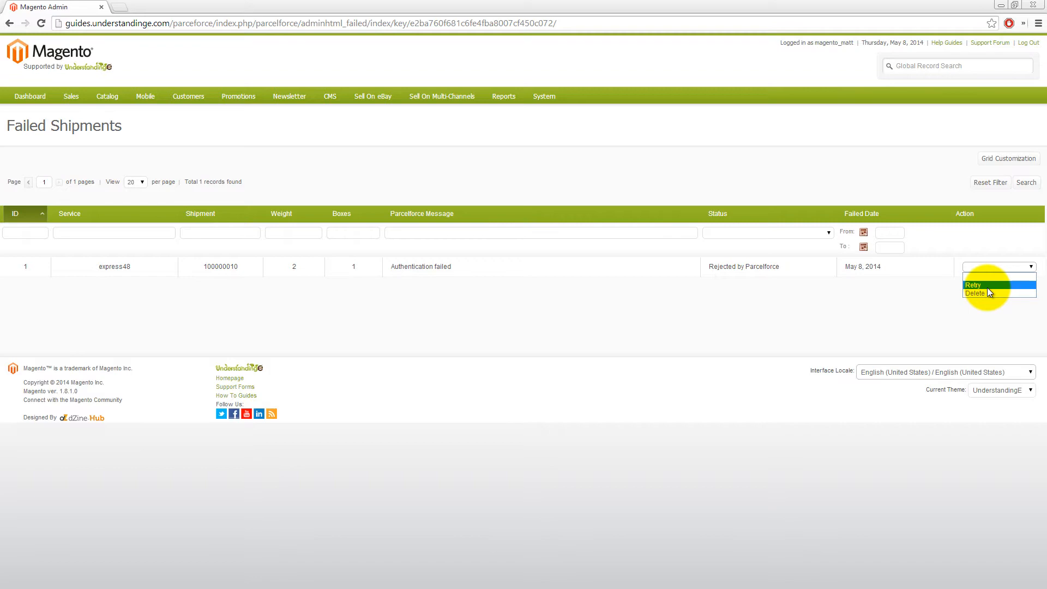
pyautogui.click(367, 154)
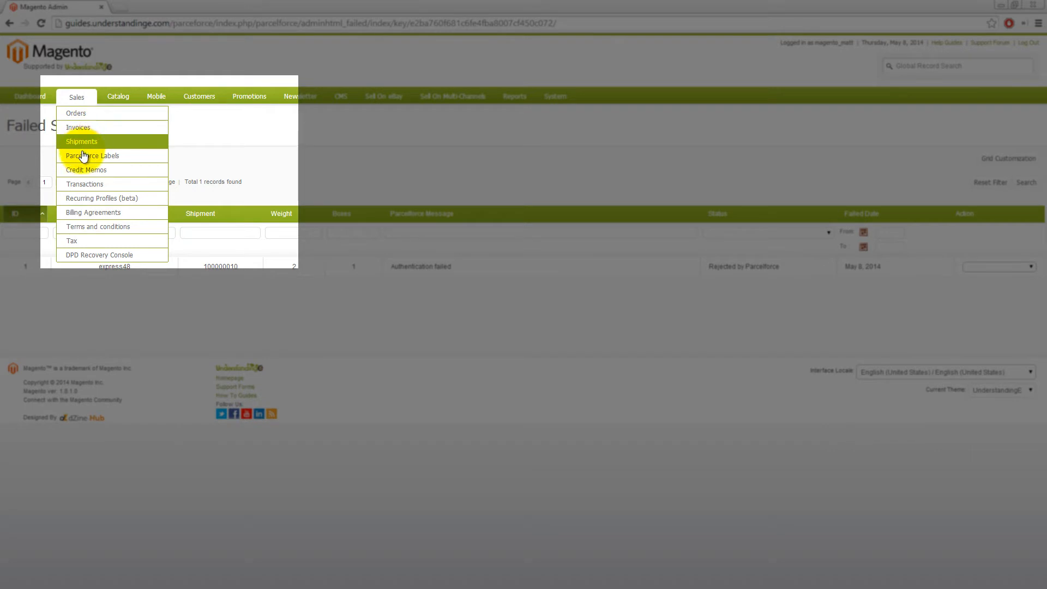
pyautogui.moveTo(84, 160)
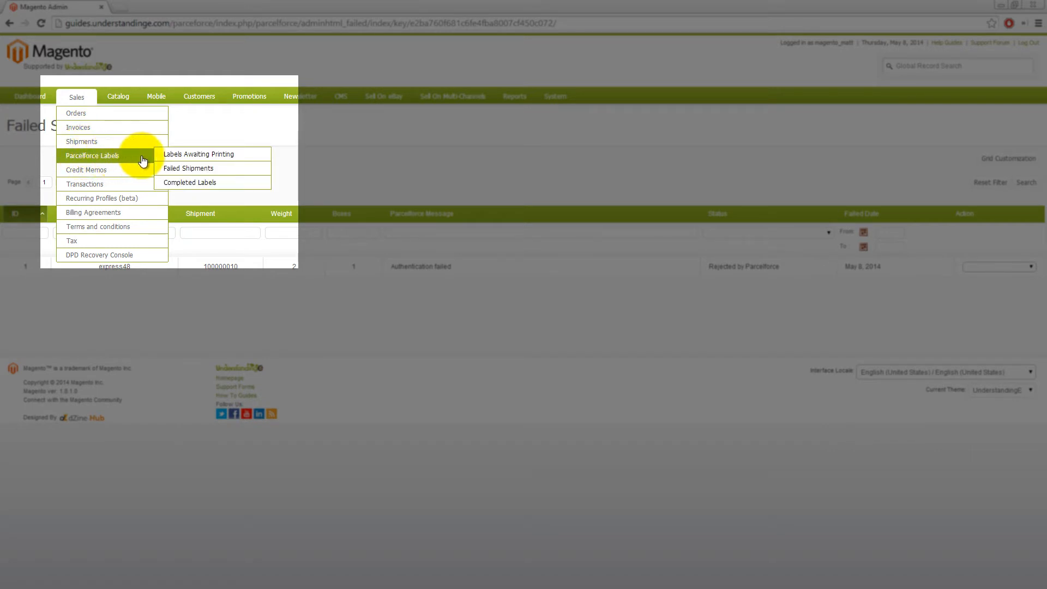
pyautogui.click(175, 157)
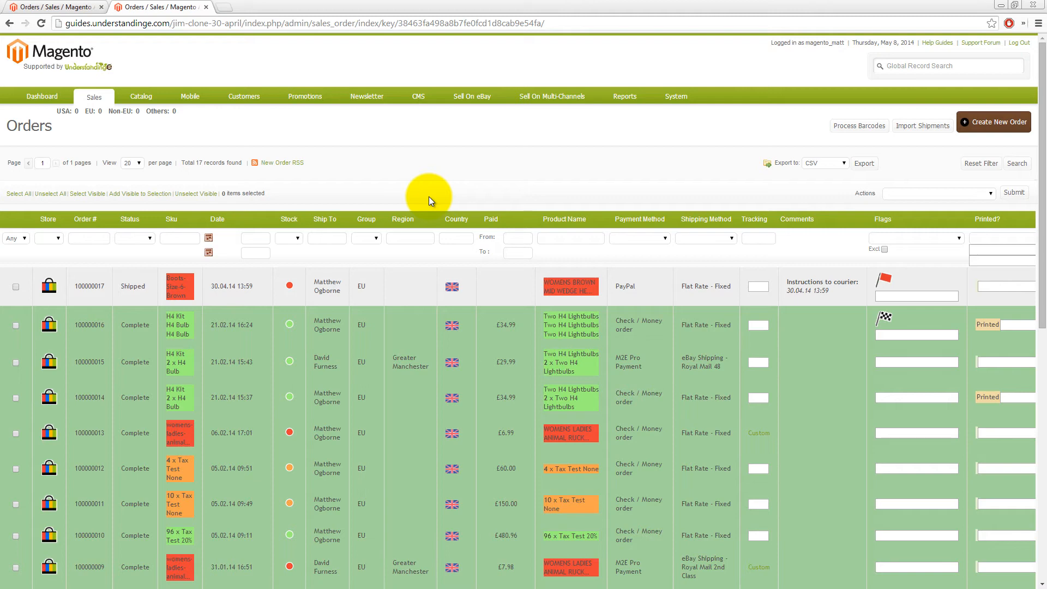
# Select the order dated 30.04.14 13:59 in the second store and choose the sE Ship bulk action for it
pyautogui.click(16, 287)
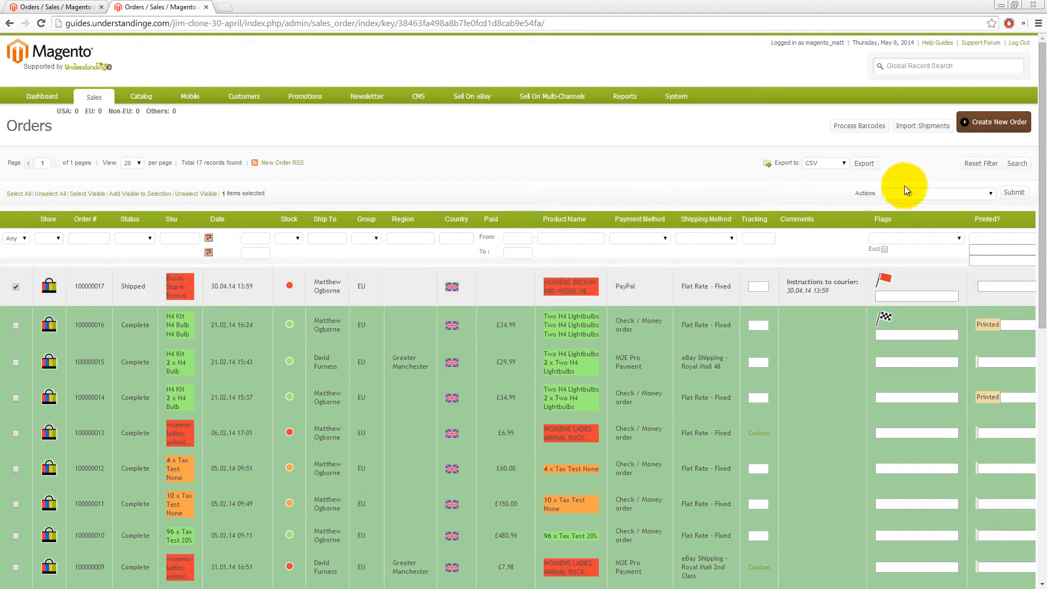
pyautogui.click(920, 195)
pyautogui.scroll(-3, 907, 251)
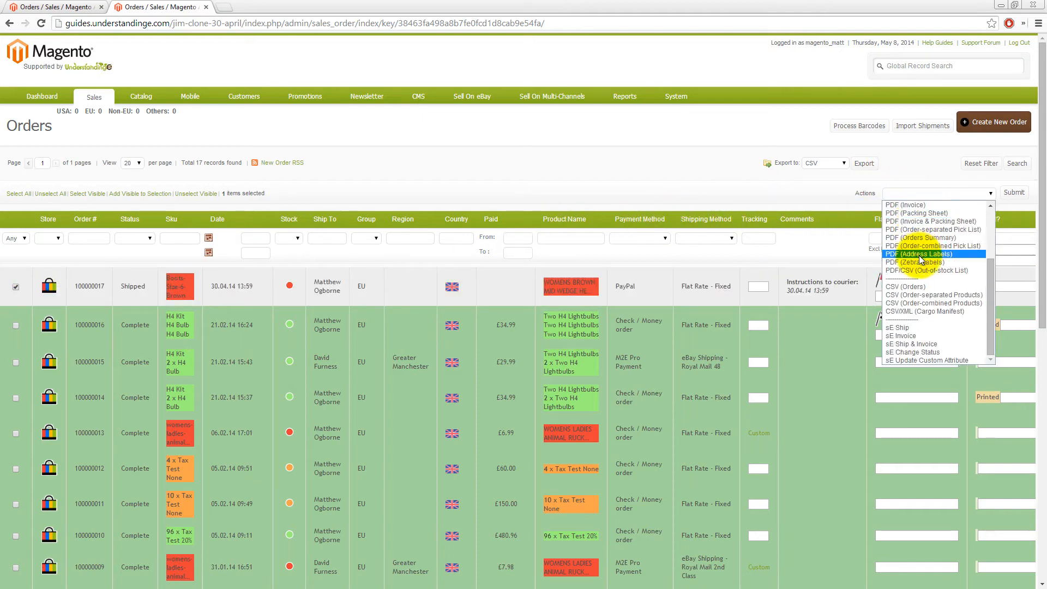
pyautogui.click(909, 329)
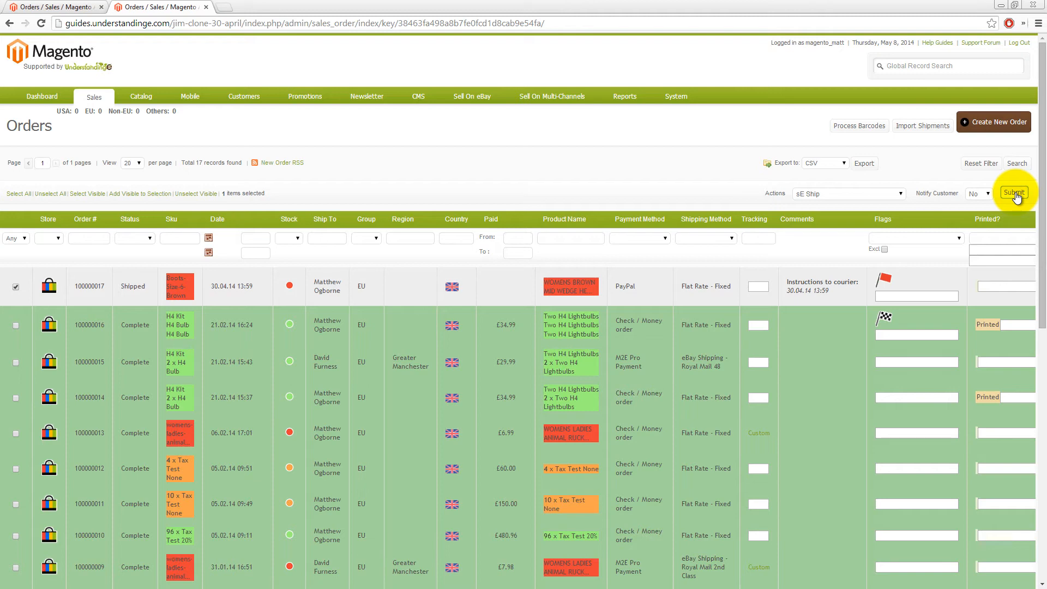
# Filter the second store's orders by Shipped status
pyautogui.click(149, 239)
pyautogui.click(143, 356)
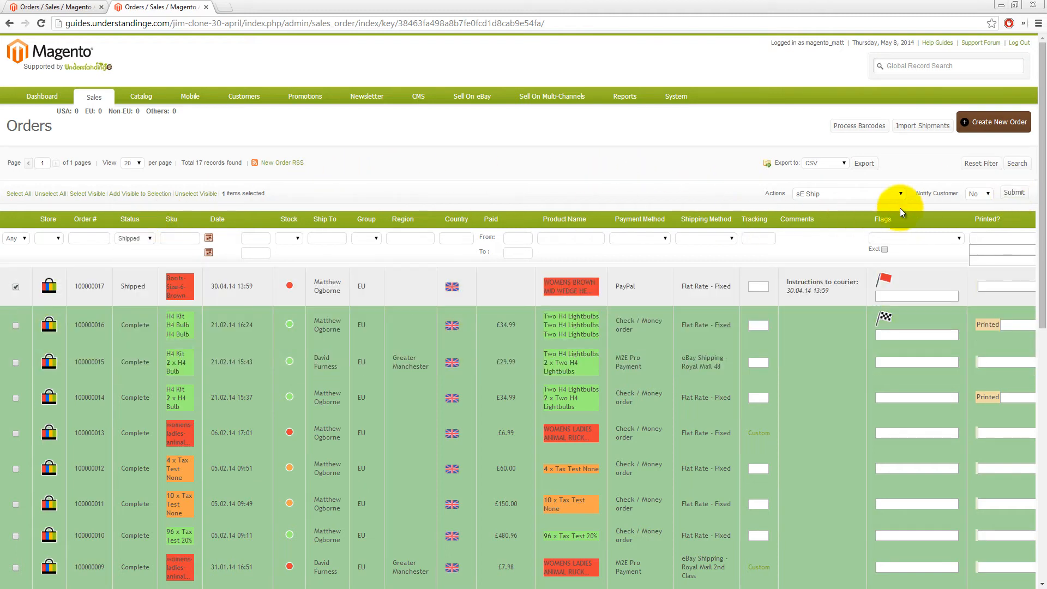
pyautogui.click(1015, 163)
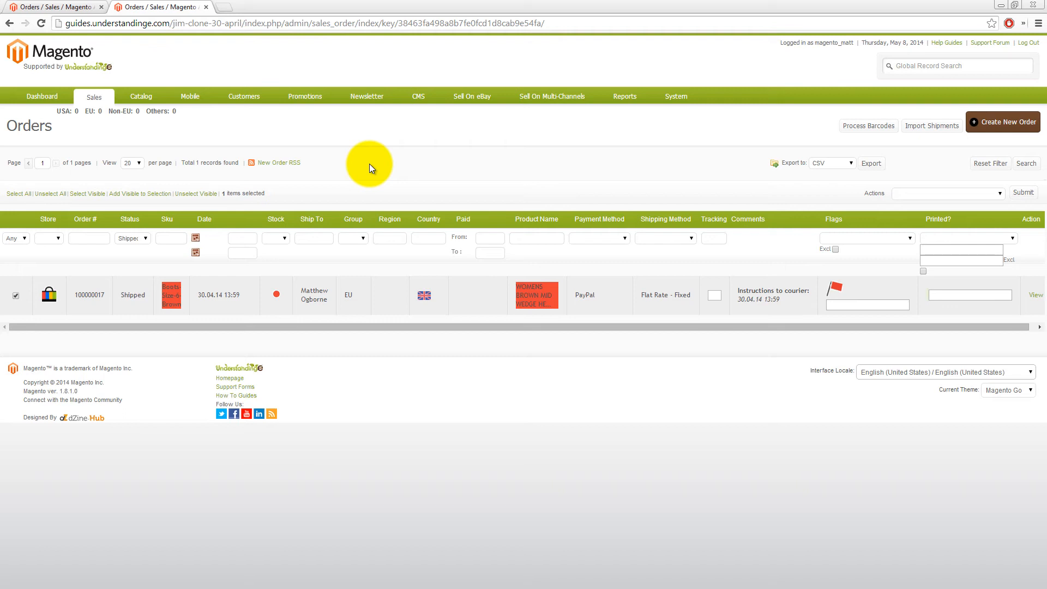
# Switch back to the Parcelforce store's orders and go to the Parcelforce labels awaiting printing
pyautogui.click(61, 7)
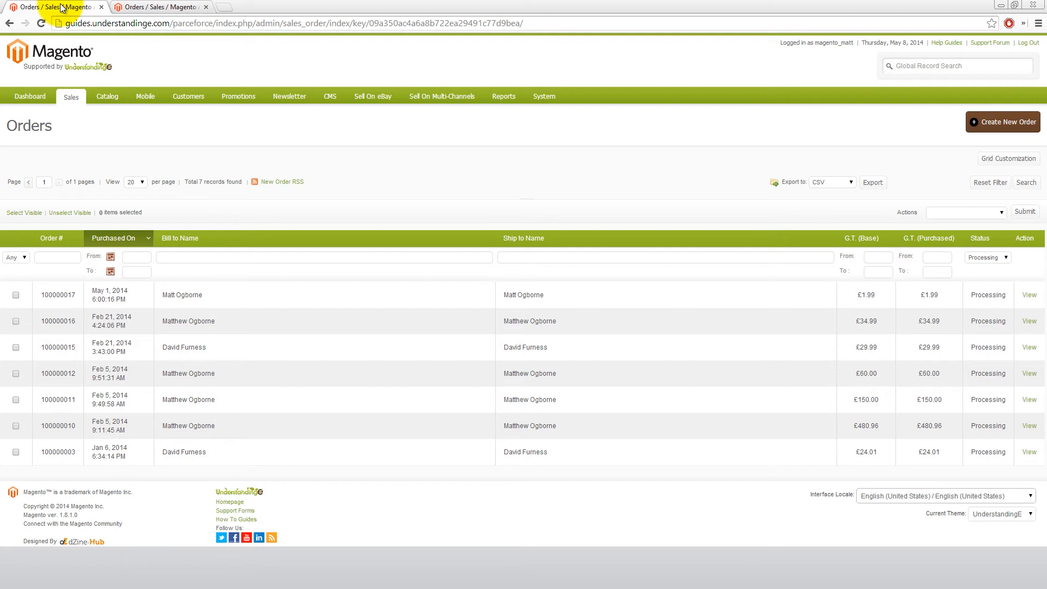
pyautogui.moveTo(79, 98)
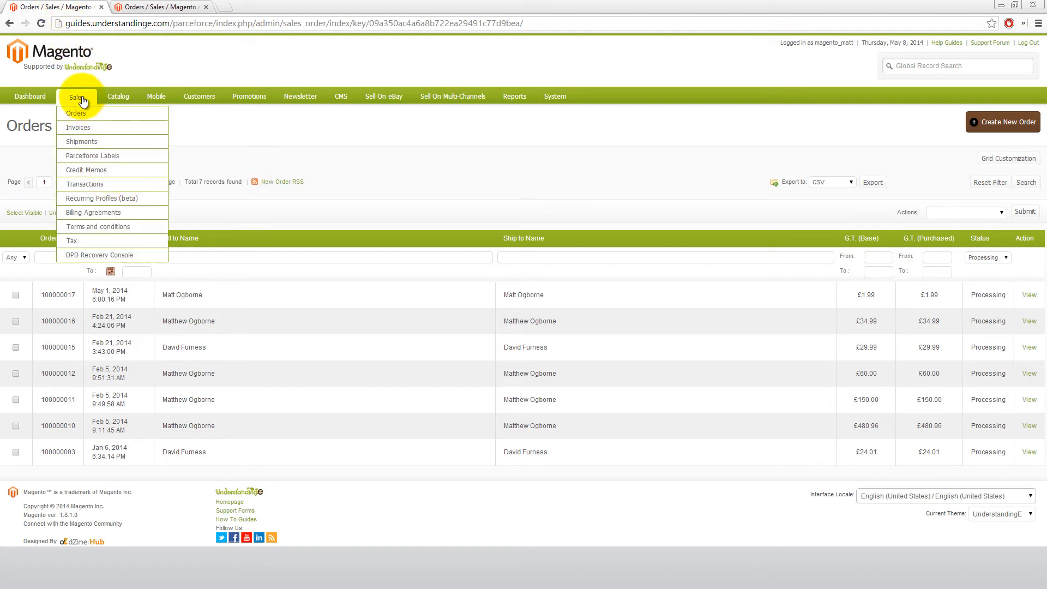
pyautogui.moveTo(104, 156)
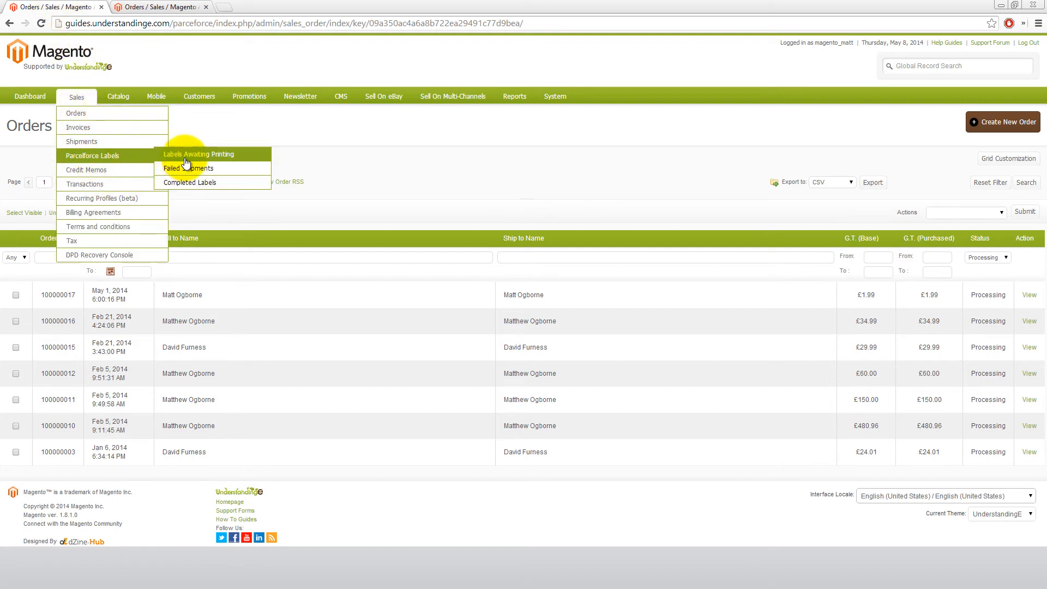